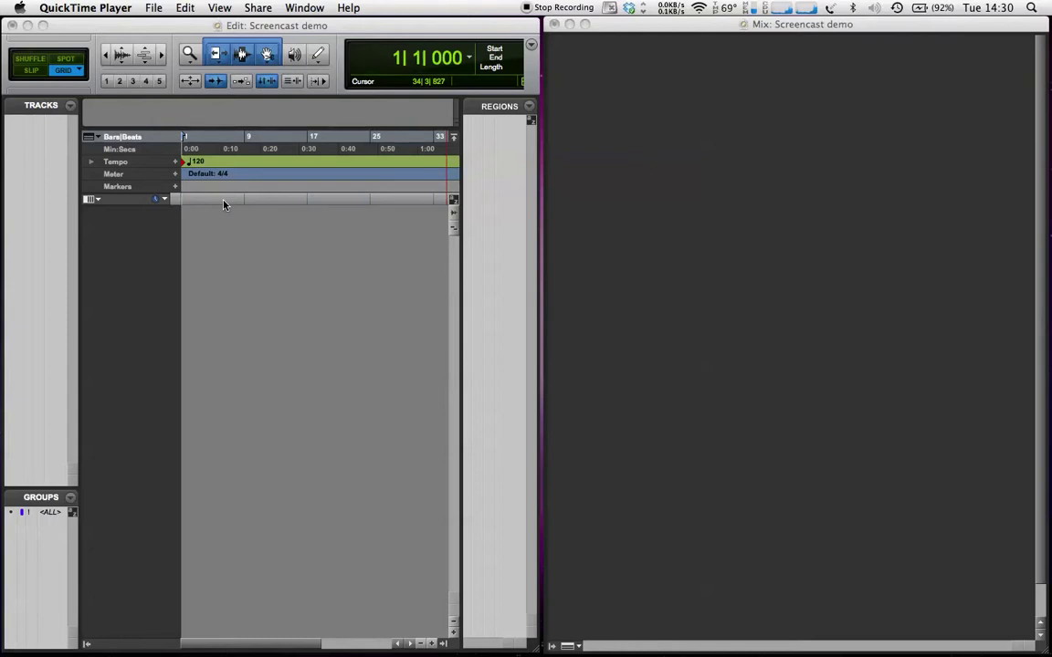
Create one new stereo instrument track with a ticks timebase
click(223, 205)
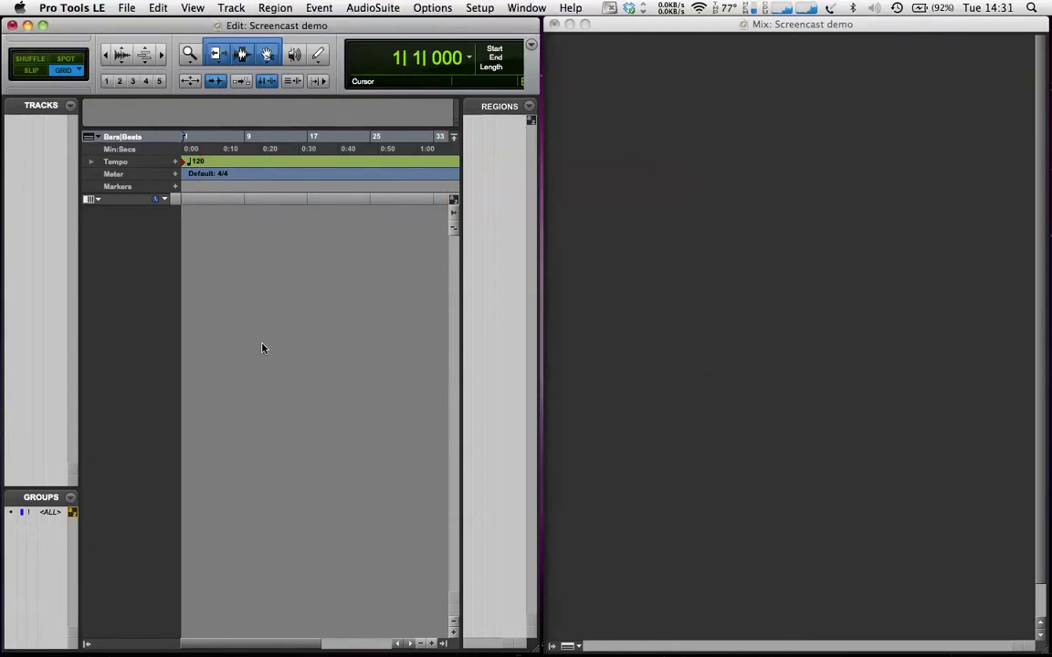
key(shift+super+n)
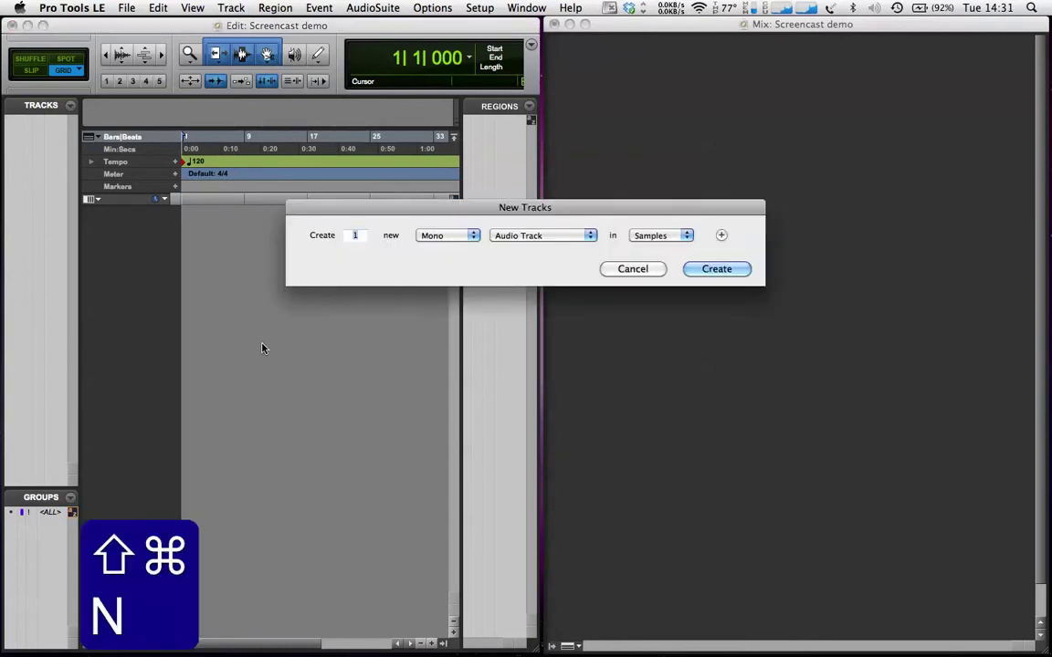
click(232, 7)
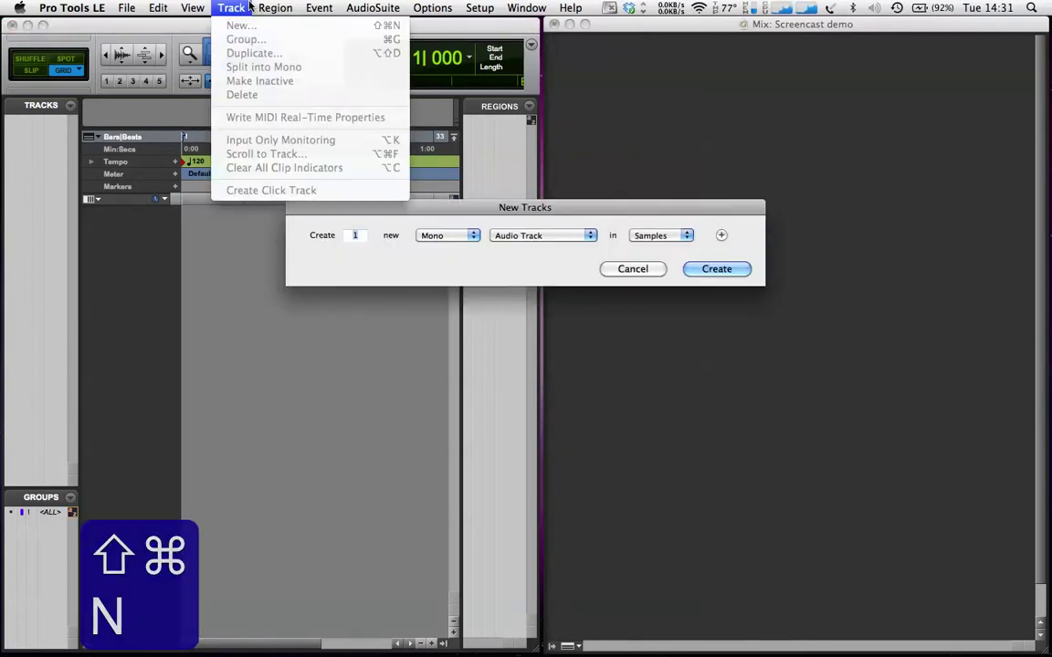
click(227, 8)
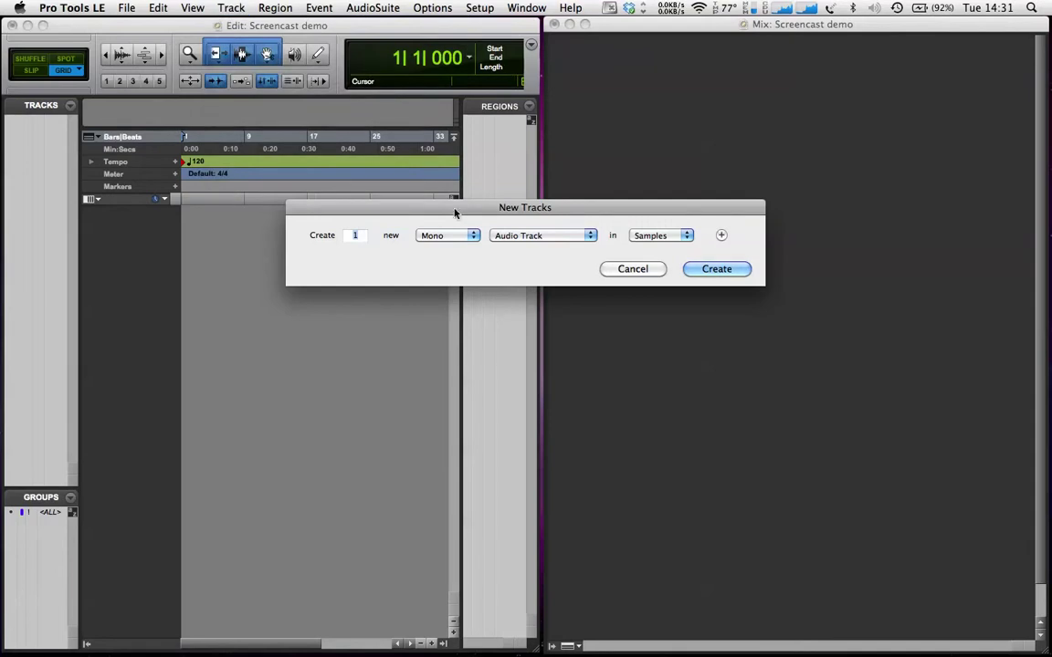
click(437, 236)
click(442, 249)
click(511, 236)
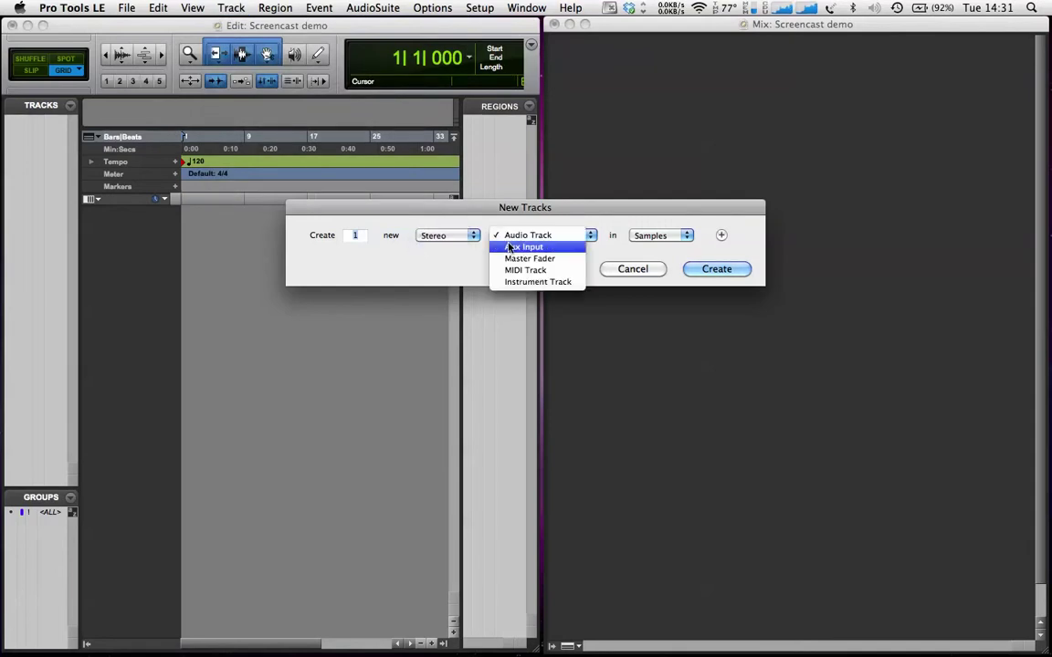
click(514, 282)
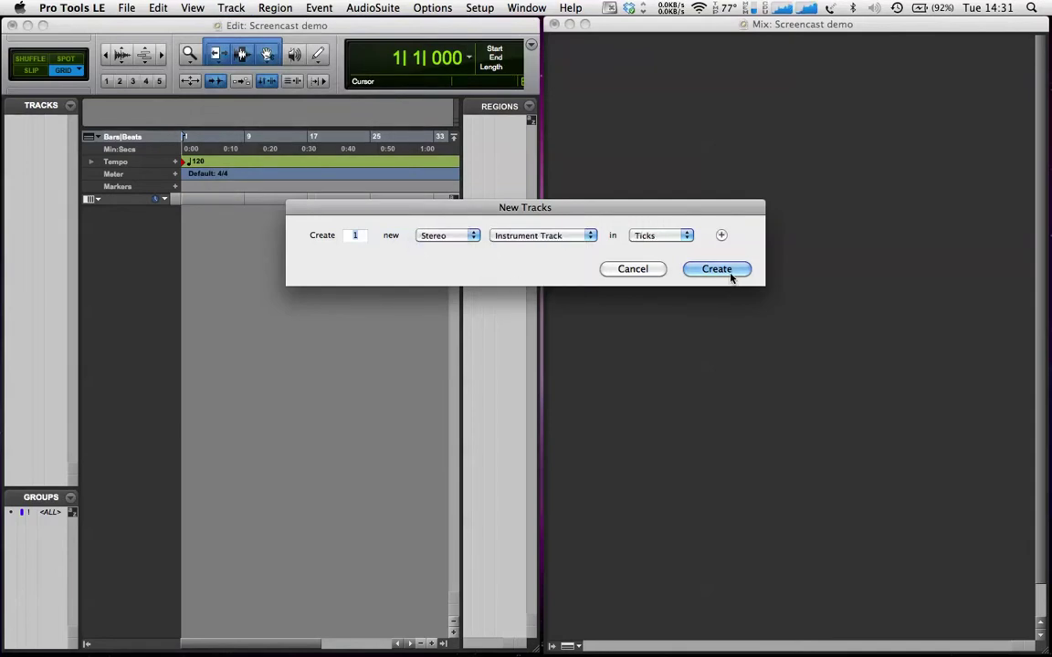
click(717, 269)
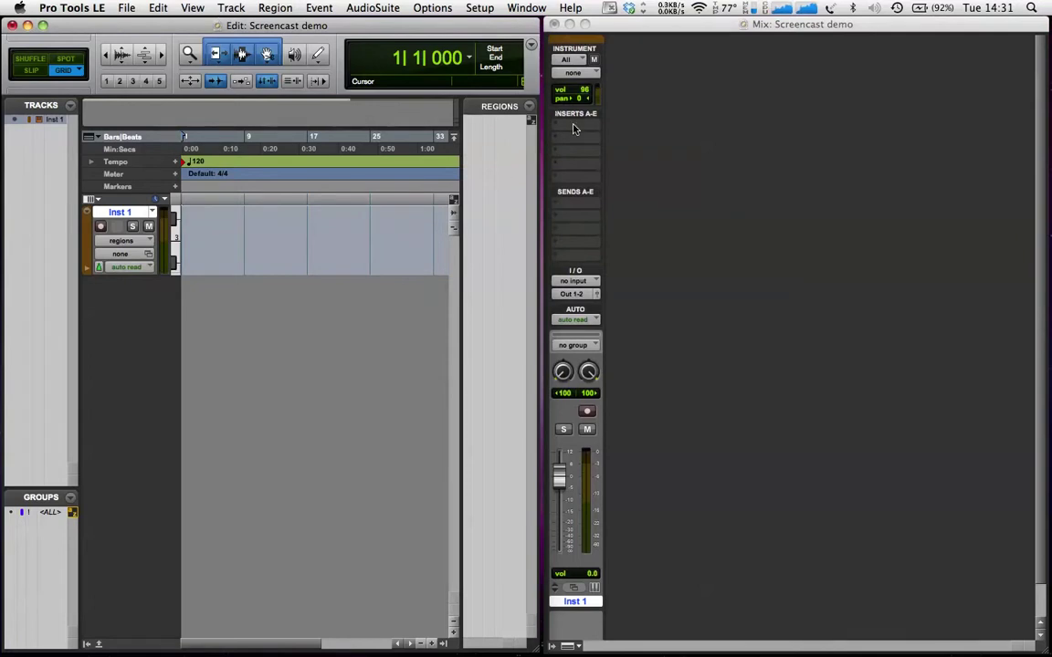
Insert the stereo Boom instrument plug-in in the first insert slot of the Inst 1 track
click(574, 129)
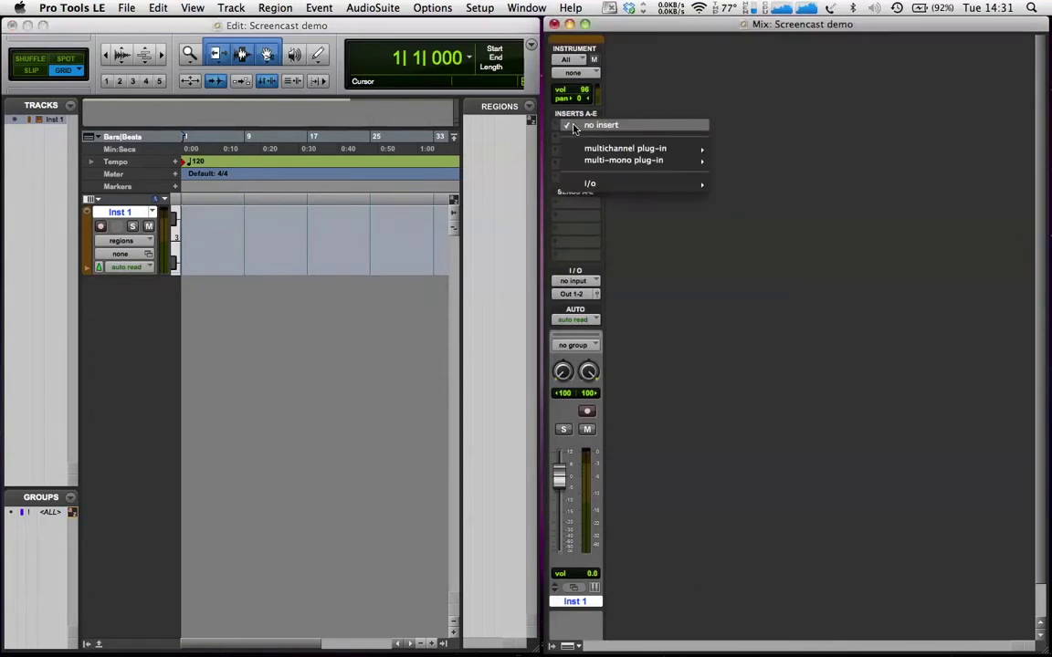
mouse_move(639, 148)
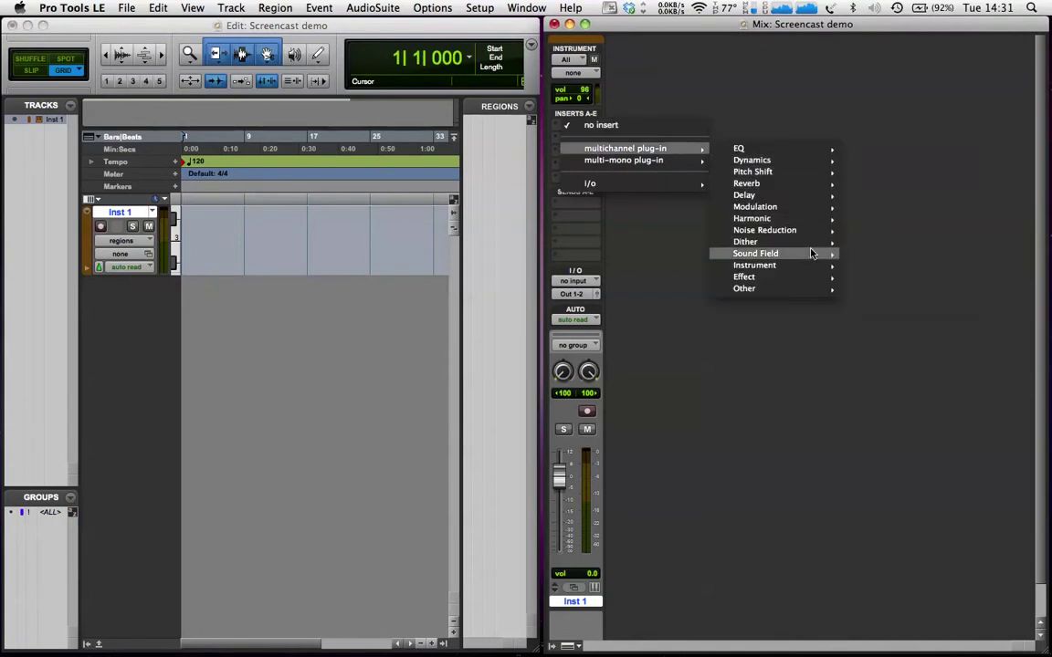
mouse_move(775, 266)
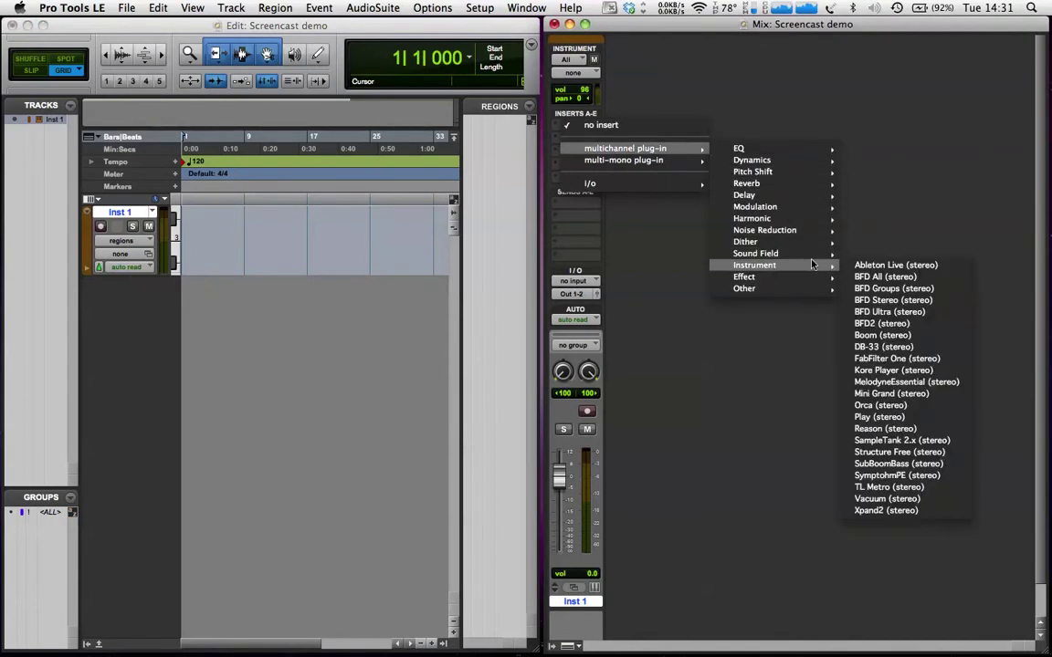
click(886, 336)
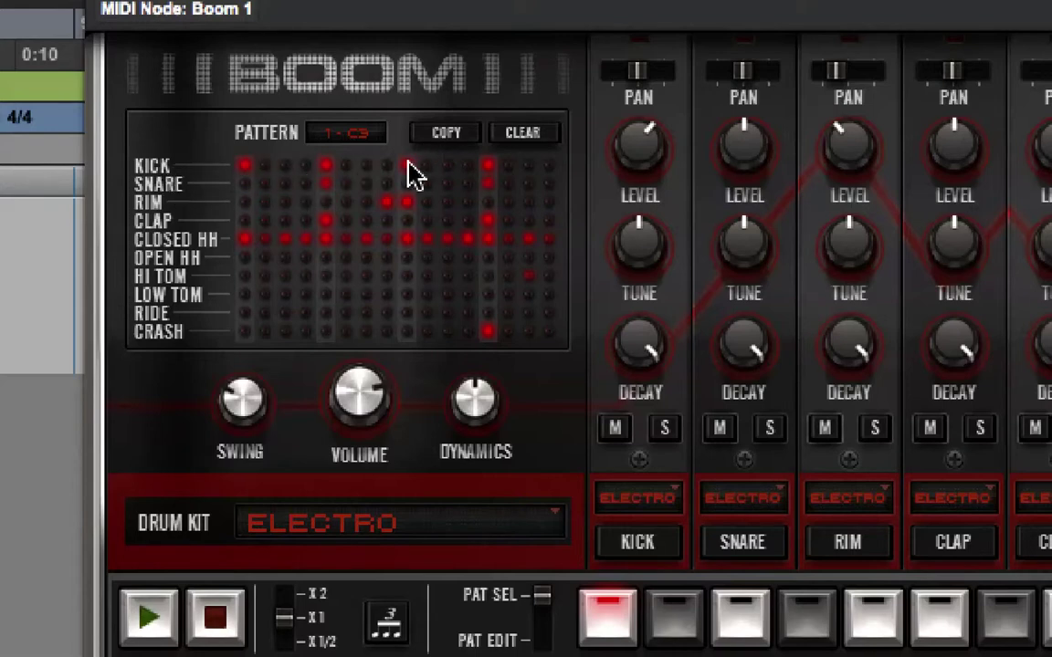
Play the pattern with the kick and snare soloed, and lower Boom's master volume
click(664, 429)
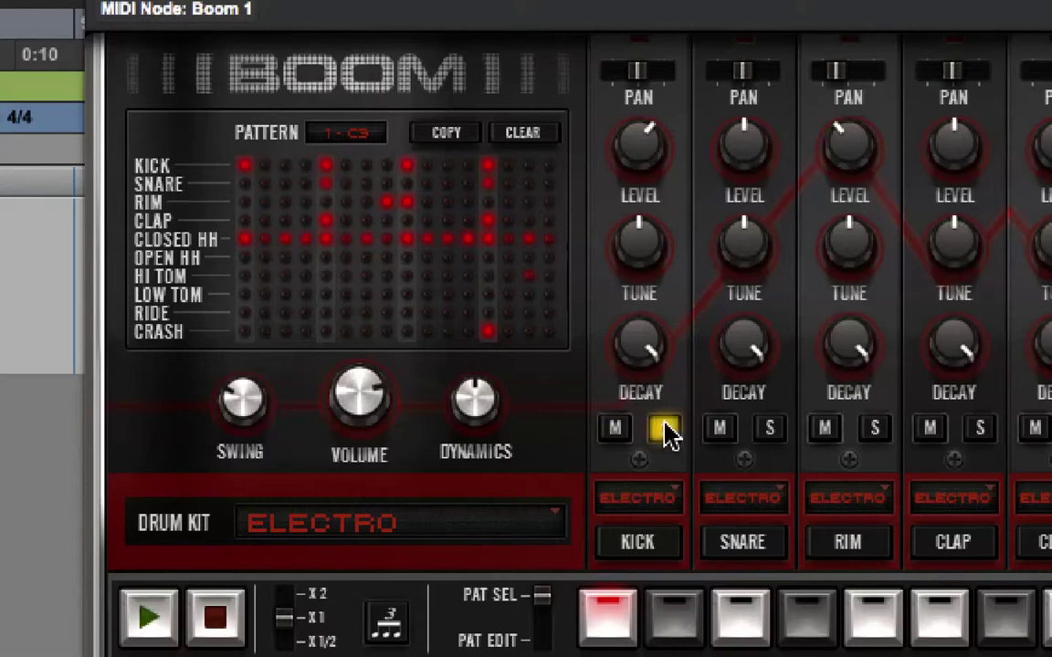
click(149, 617)
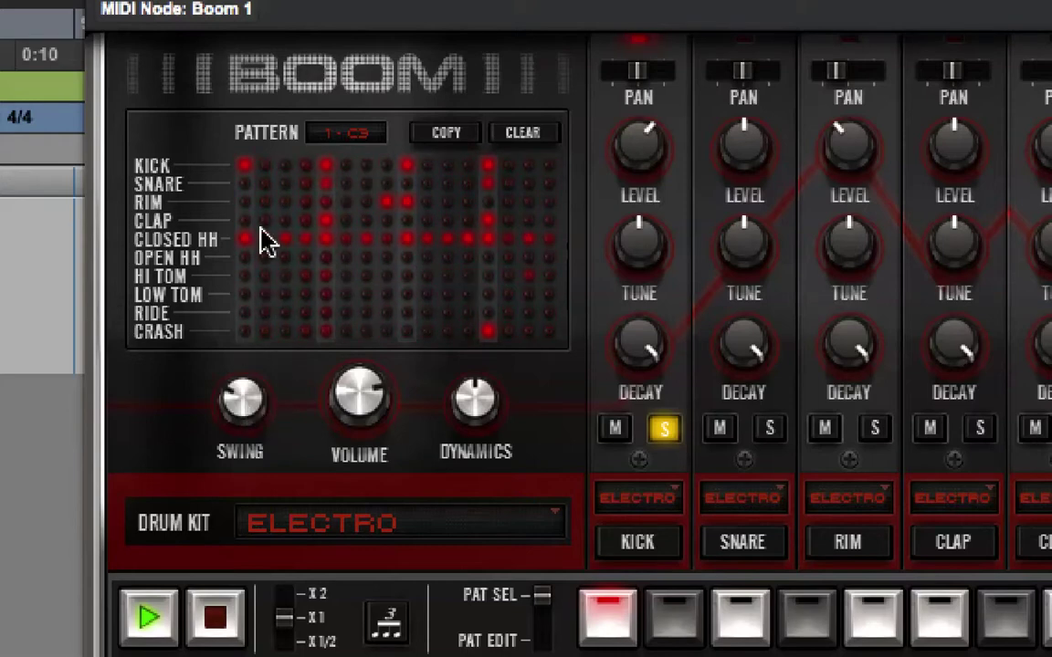
click(326, 184)
drag(363, 406, 372, 429)
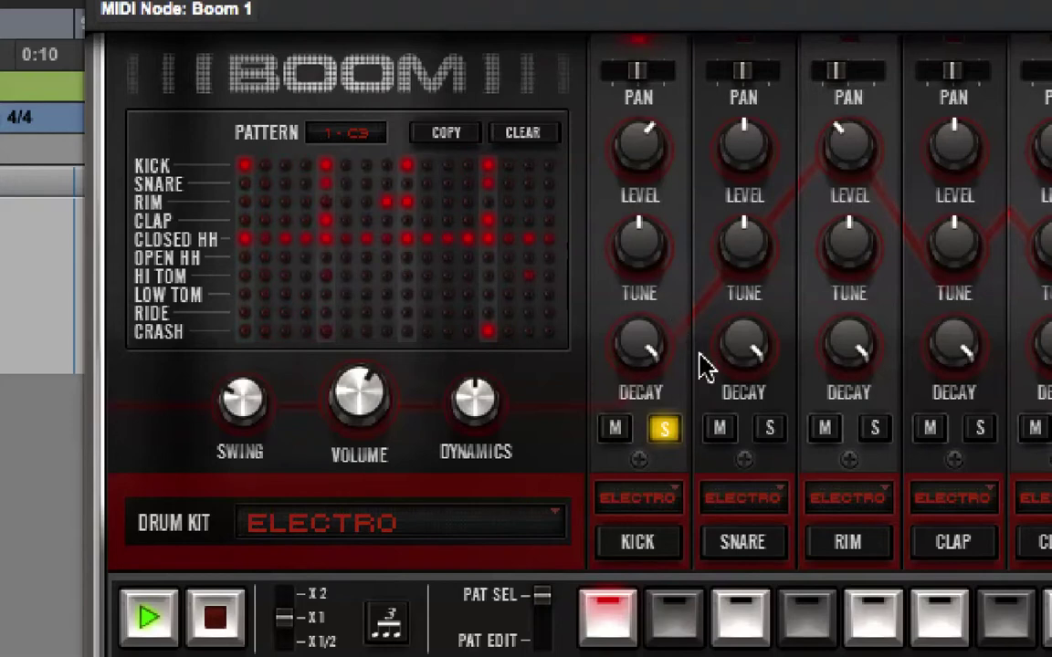
click(772, 432)
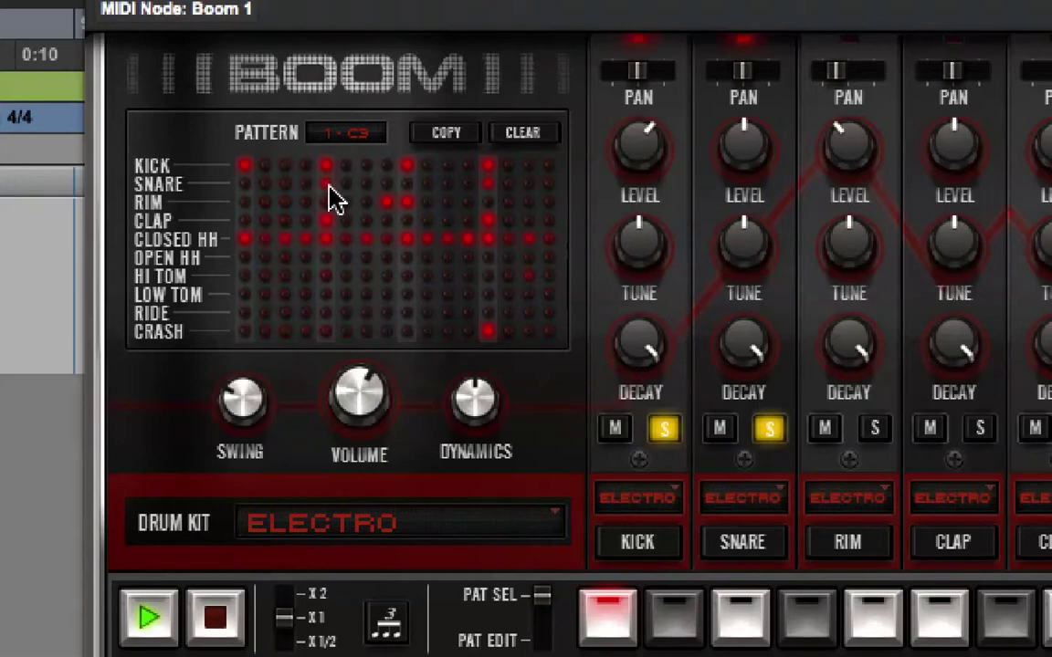
click(488, 183)
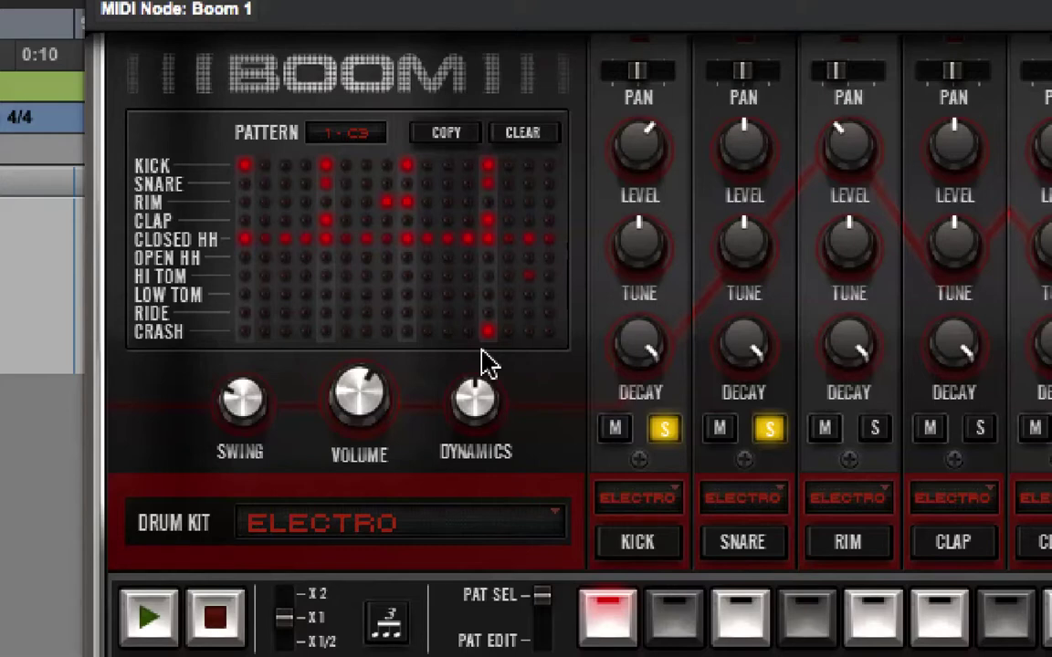
Clear the kick and snare solos and audition the closed hi-hat by itself in the pattern
click(665, 428)
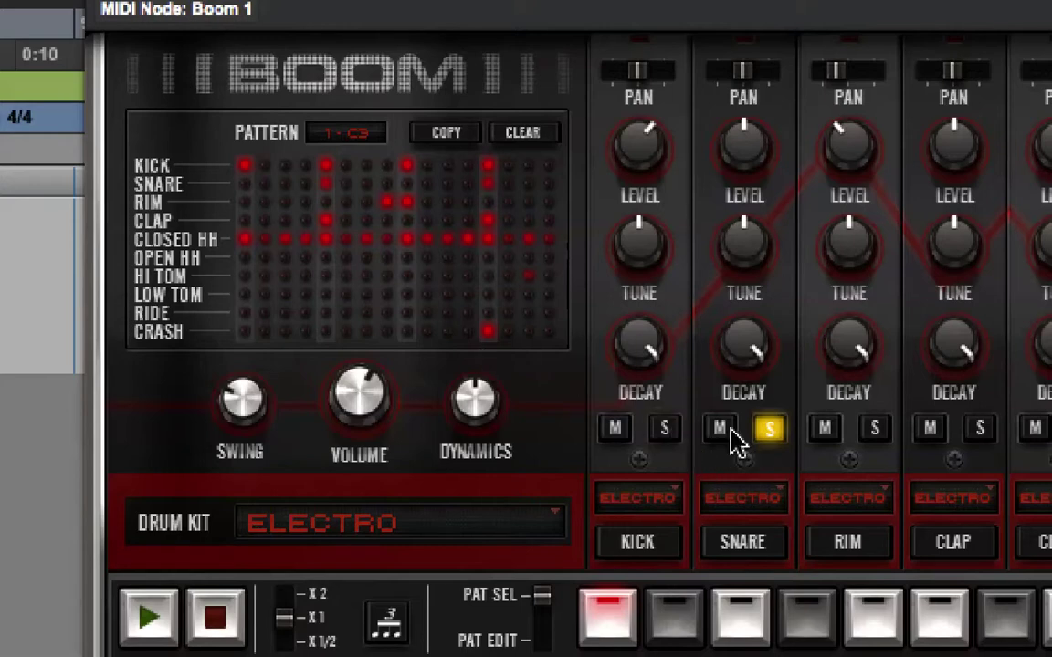
click(770, 428)
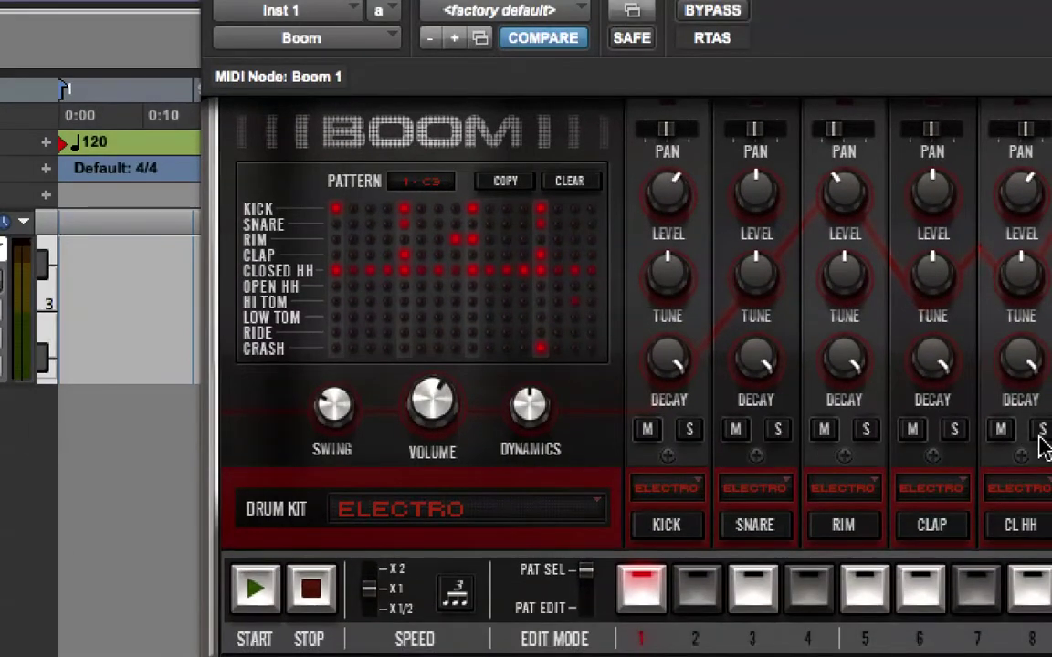
click(255, 591)
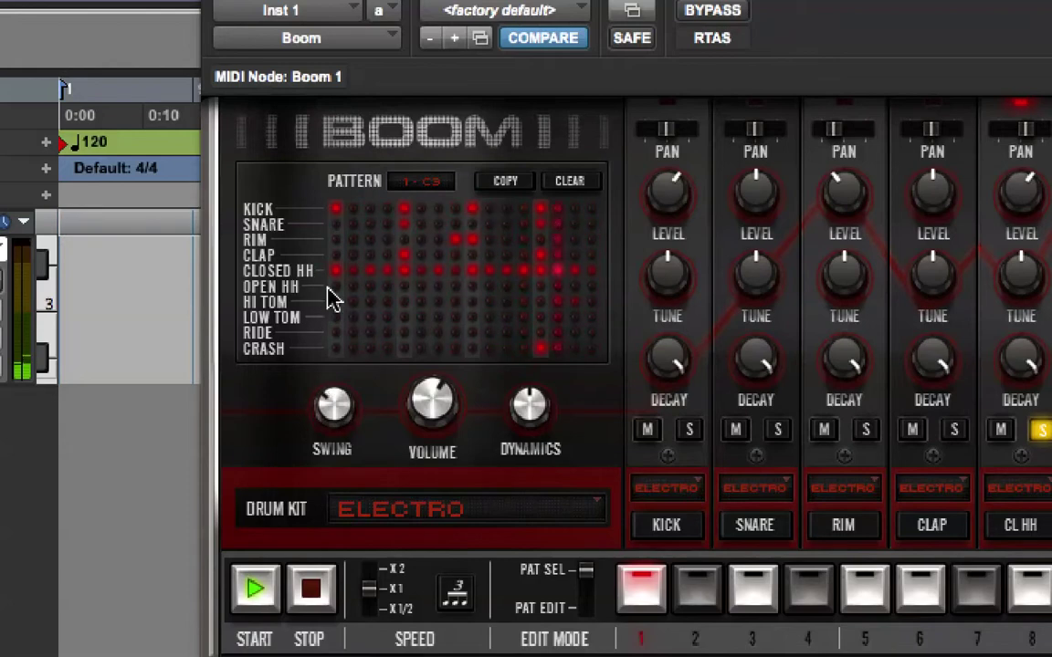
click(311, 588)
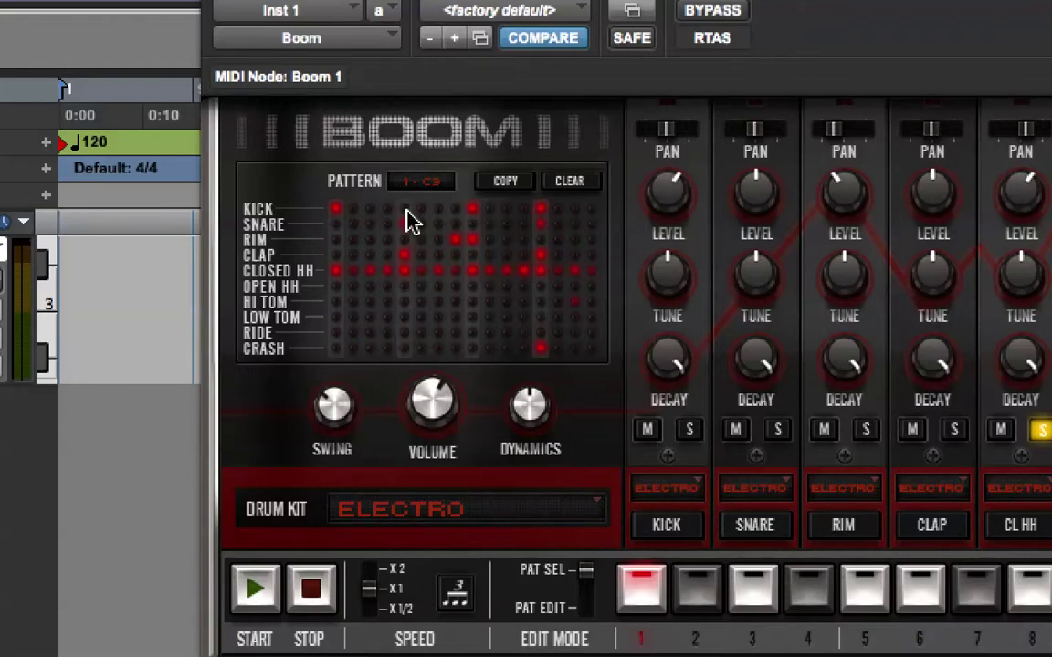
Reprogram pattern 1's kick row with strong hits on steps 1, 7, 13 and 15 and softer hits in between
click(406, 210)
click(439, 211)
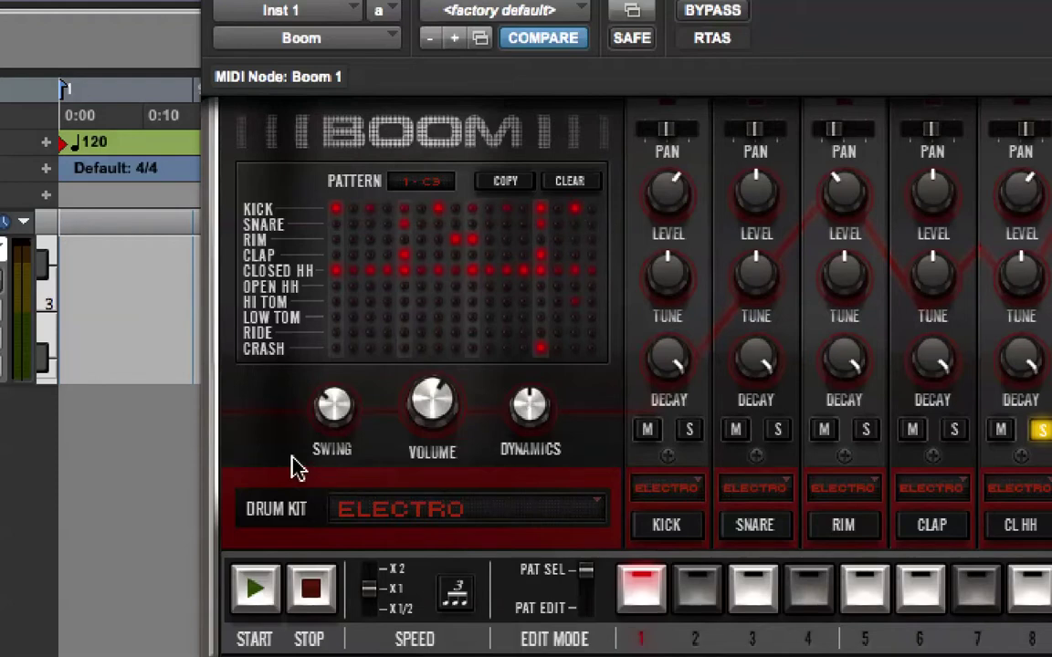
Switch the solo from the closed hi-hat to the kick and listen to the edited kick rhythm
click(689, 430)
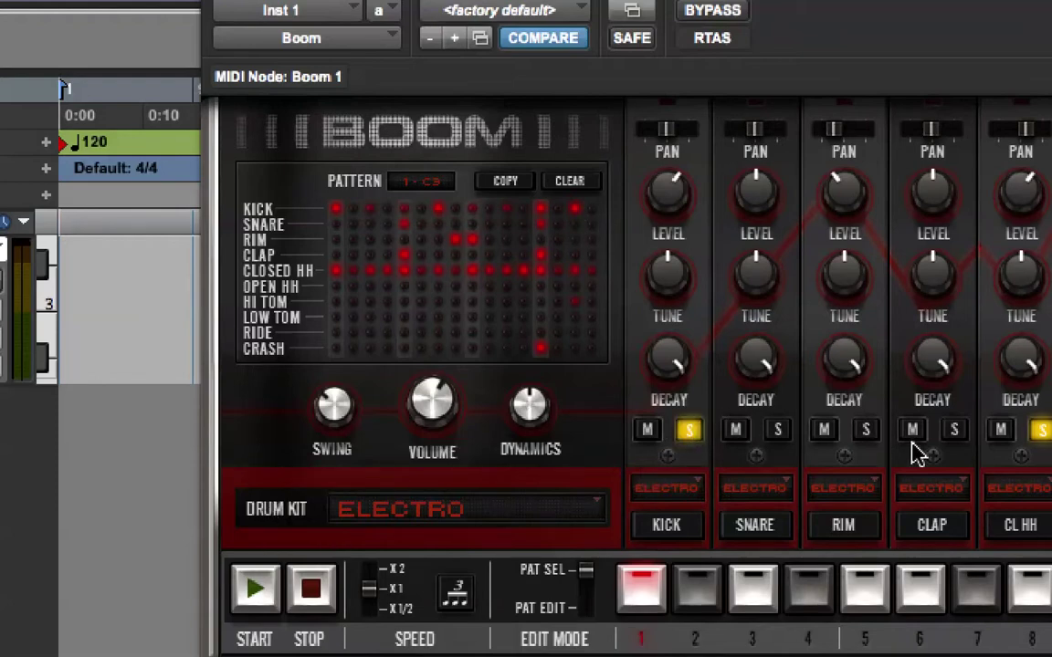
click(1040, 431)
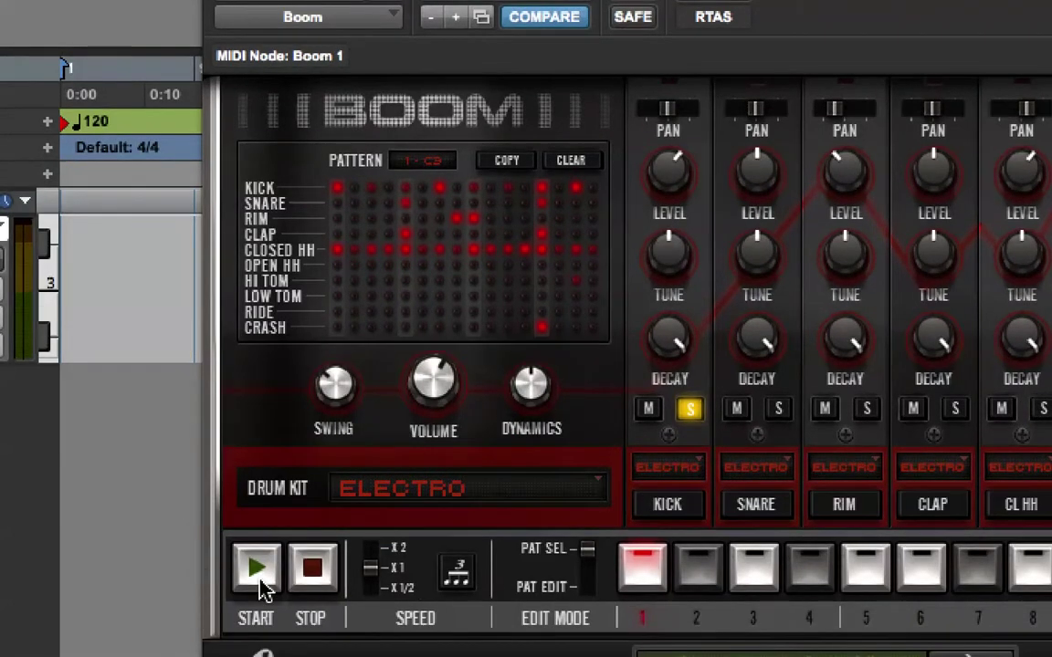
click(259, 603)
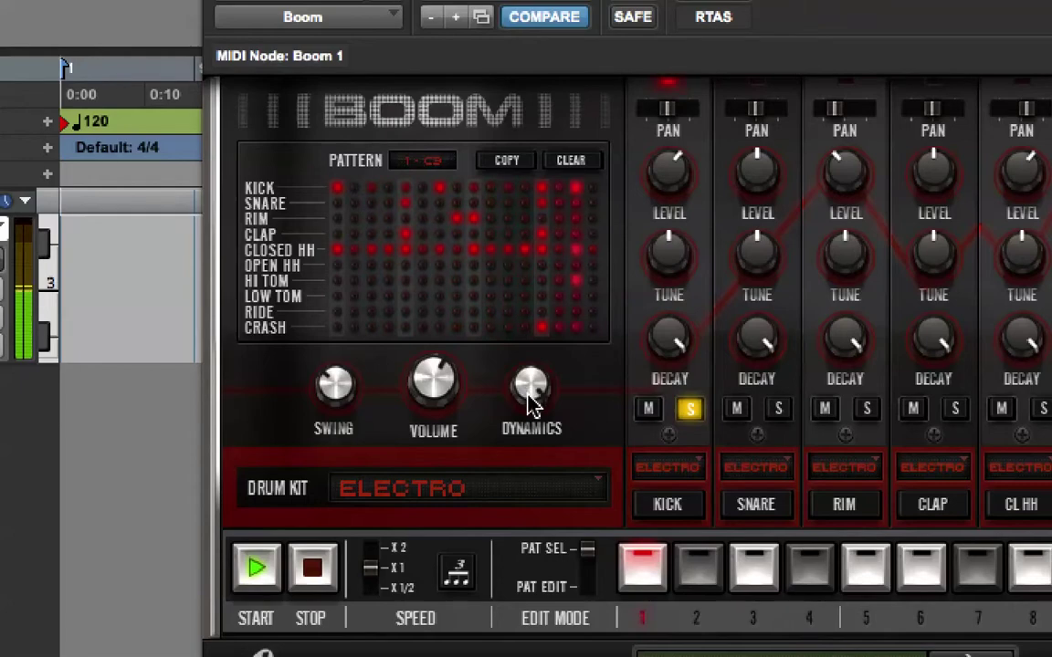
click(294, 584)
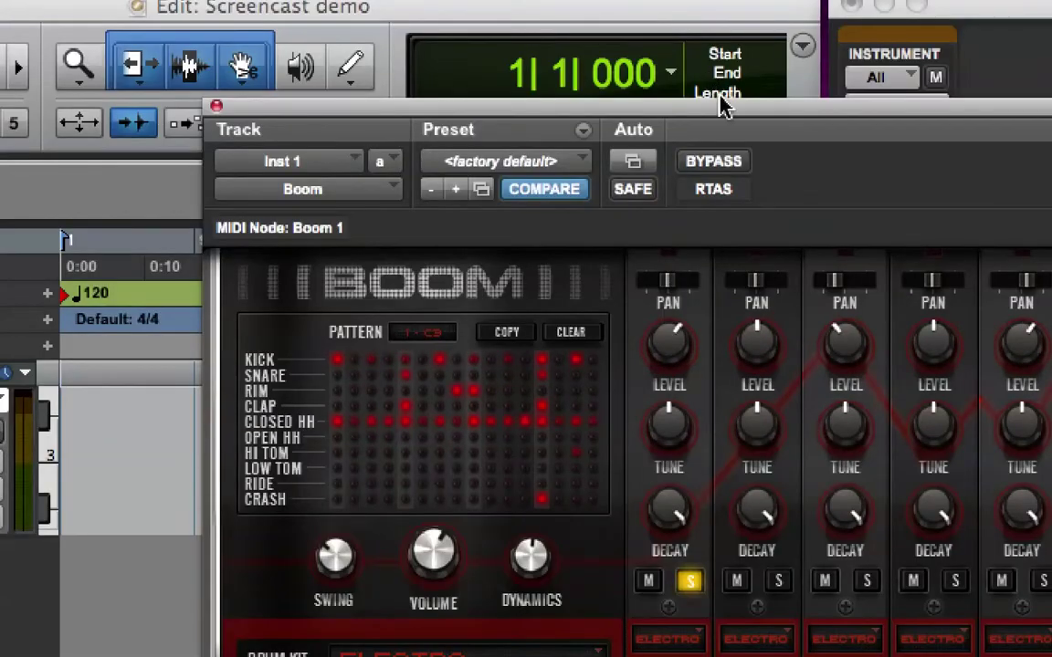
Play the soloed kick and try out different tune and decay amounts on it
drag(726, 110, 577, 44)
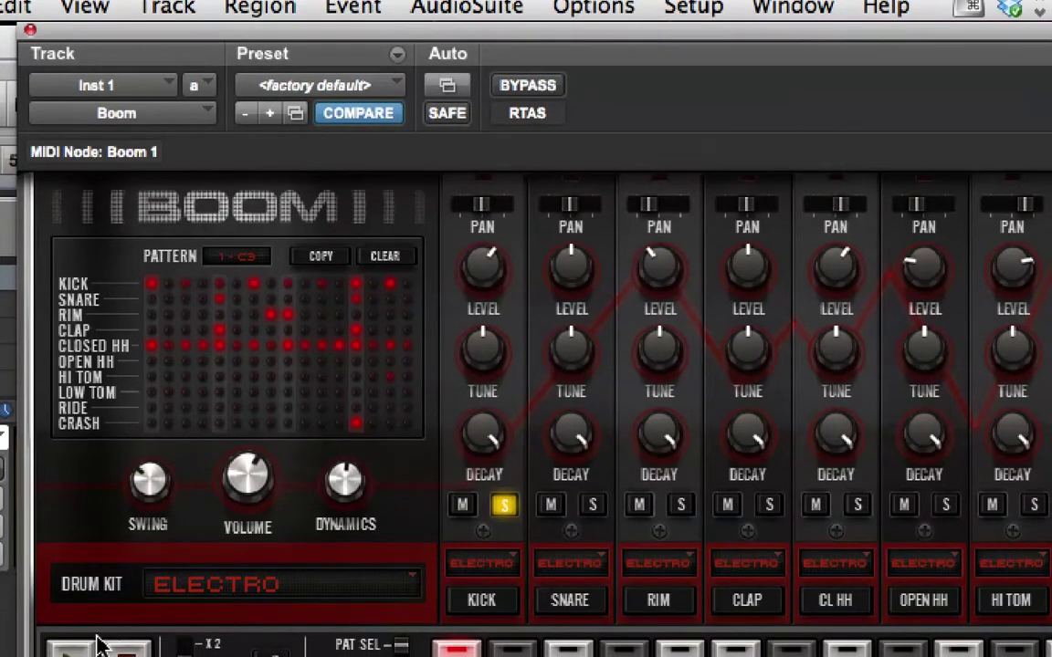
click(69, 651)
mouse_move(482, 356)
mouse_down()
mouse_move(484, 245)
mouse_move(491, 481)
mouse_move(486, 347)
mouse_up()
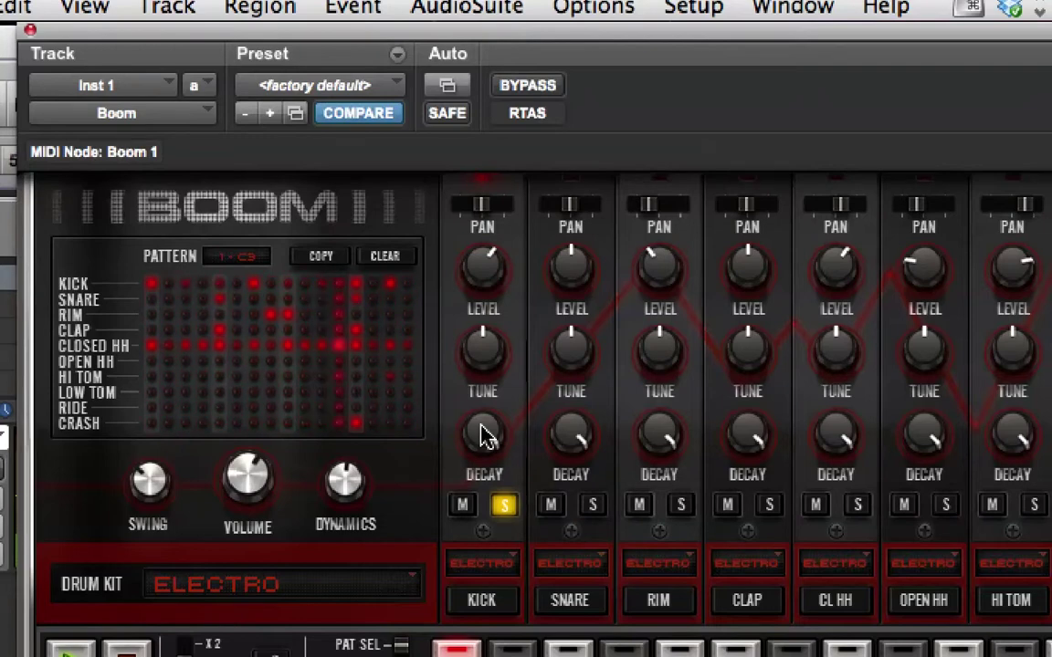
drag(484, 437, 468, 470)
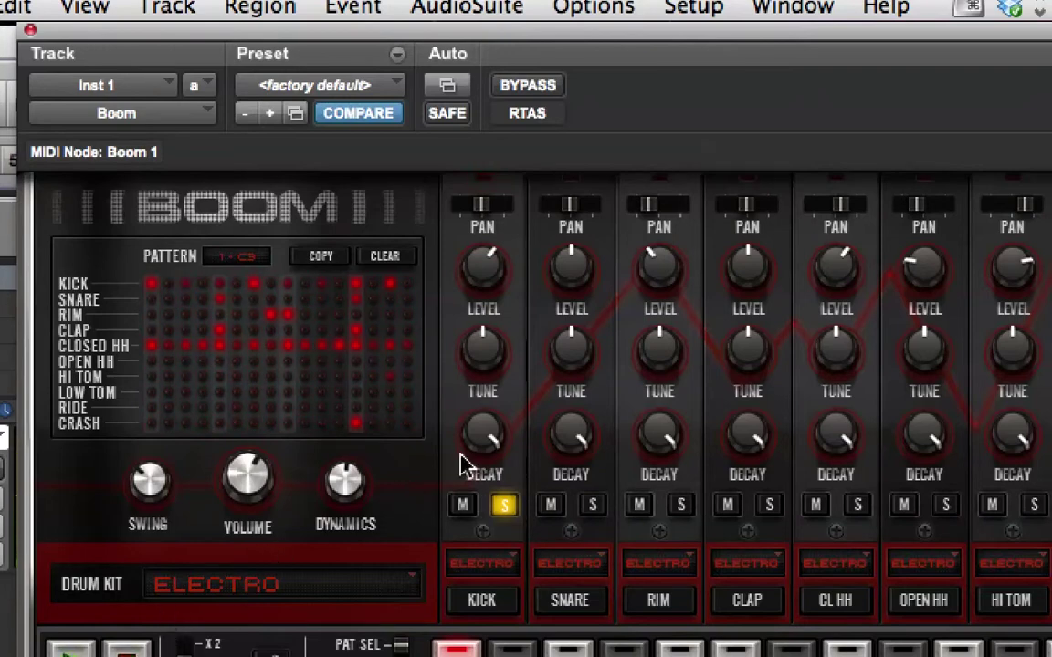
Stop Boom's playback and clear the kick's solo
click(508, 504)
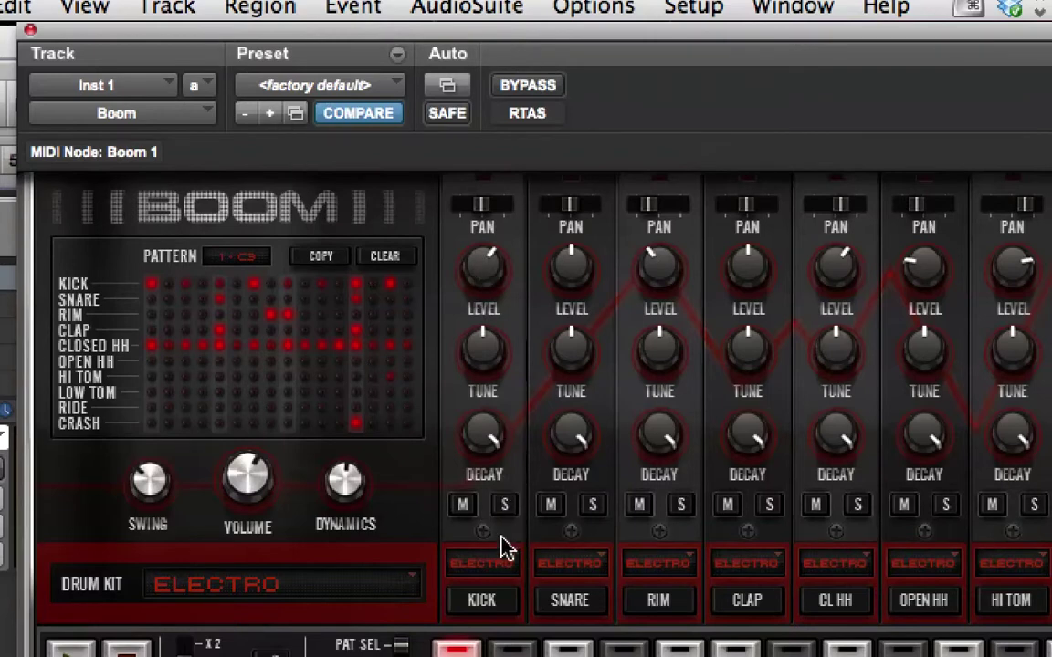
click(311, 590)
click(310, 590)
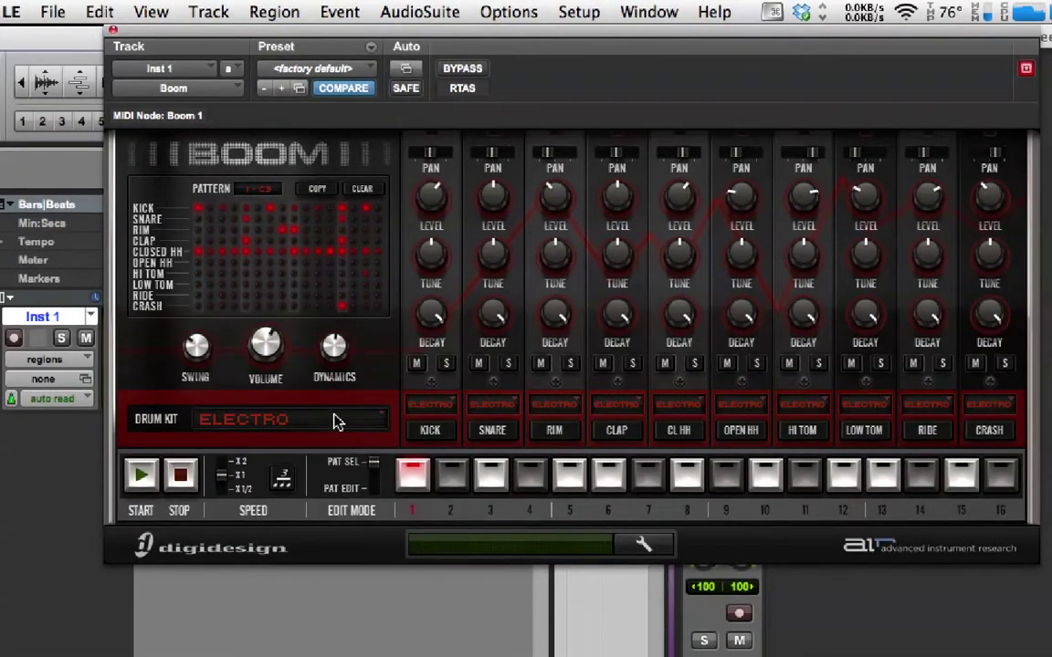
Keep the Electro kit but assign individual sounds: Urban 2 for snare, Dance 2 for rim, Eight-O for clap and Retro for closed hi-hat
click(337, 421)
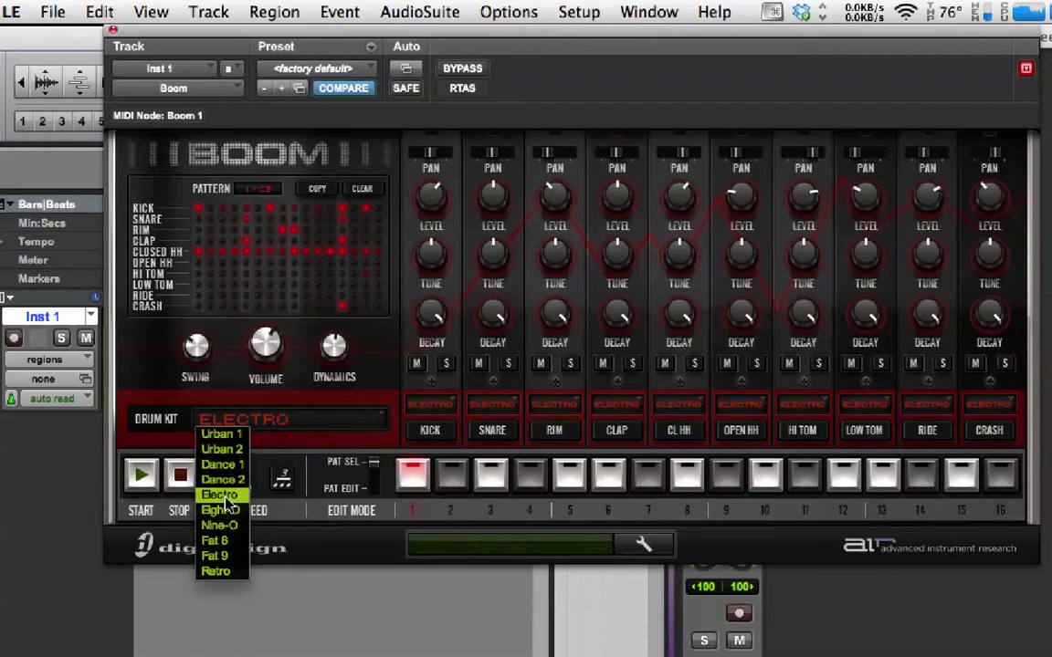
click(356, 408)
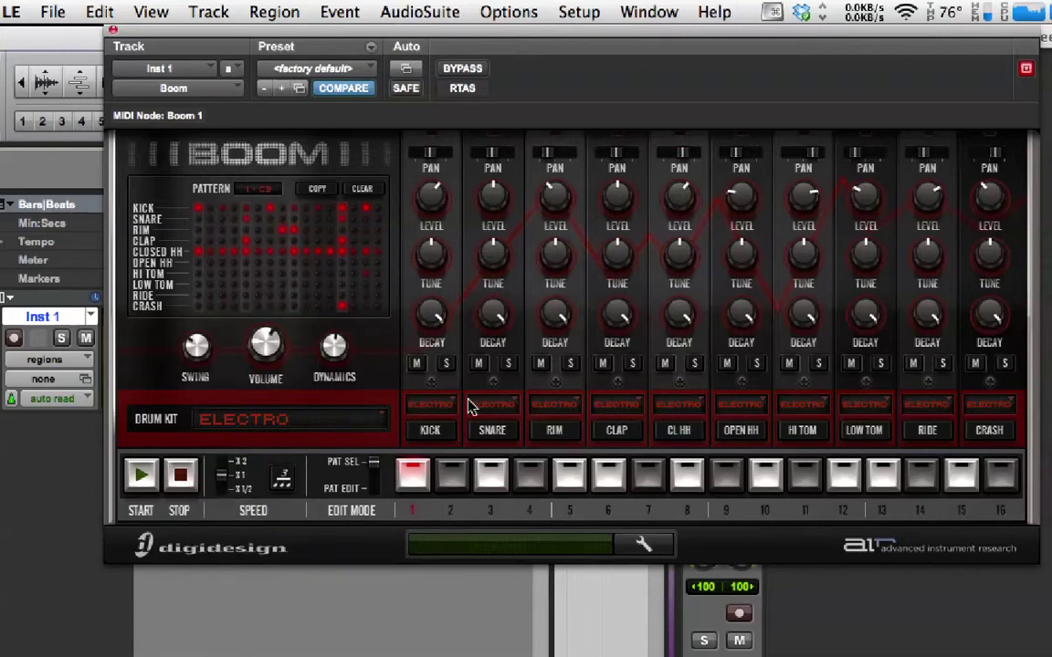
click(484, 407)
click(497, 435)
click(575, 405)
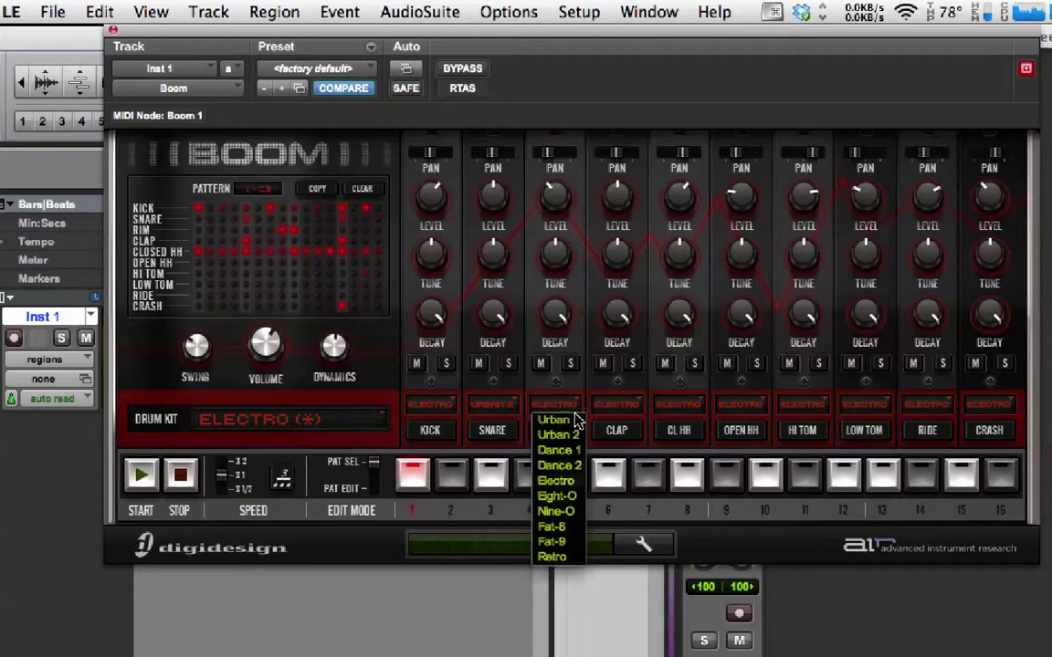
click(575, 464)
click(617, 404)
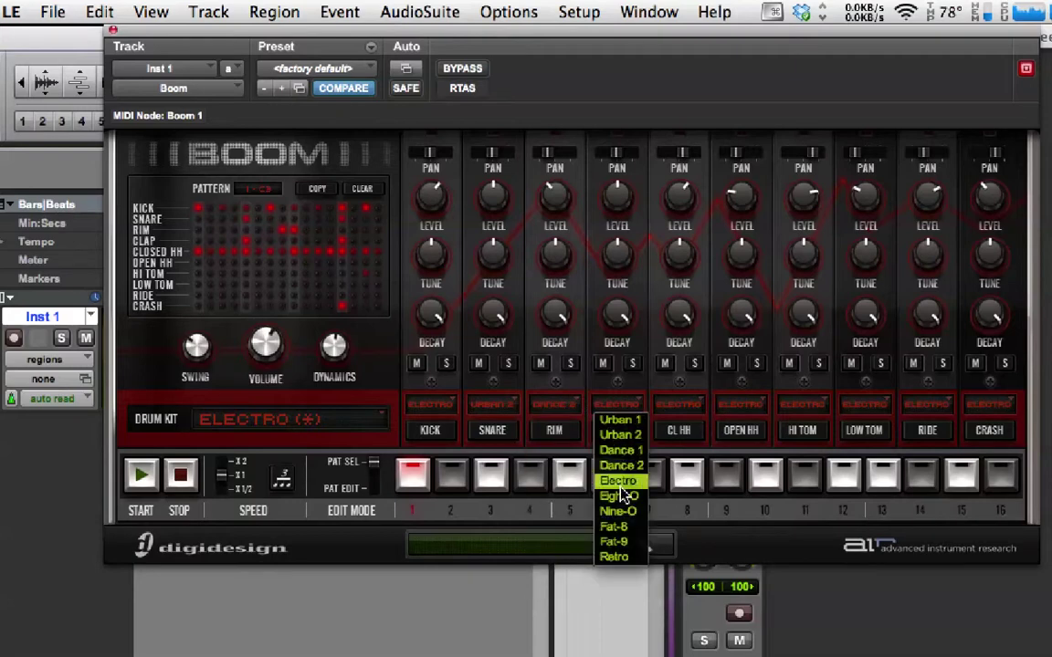
click(622, 497)
click(683, 406)
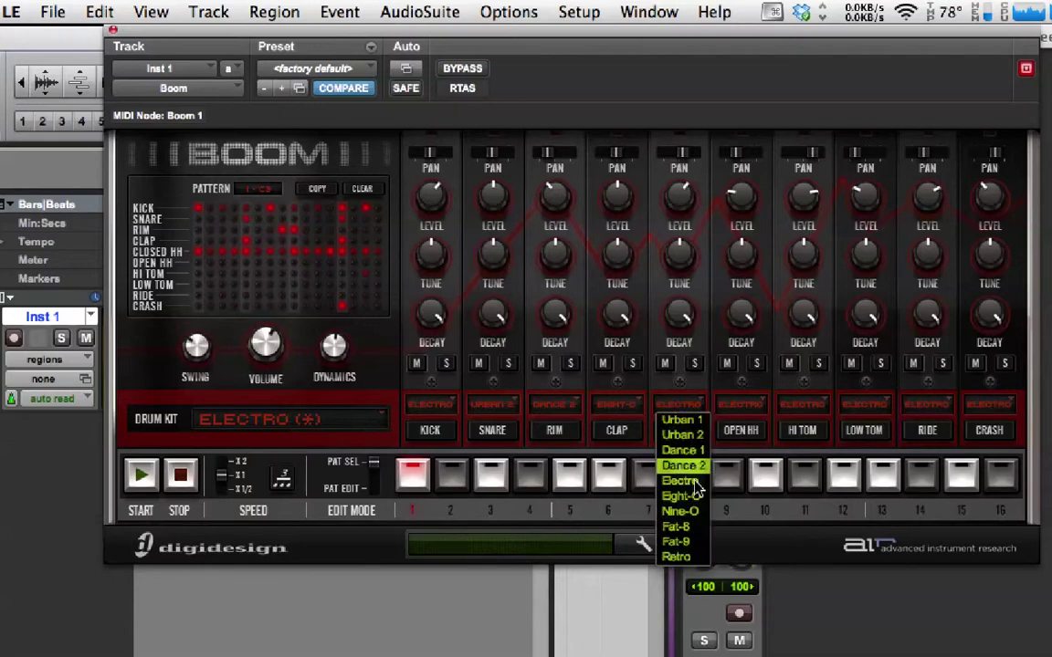
click(680, 557)
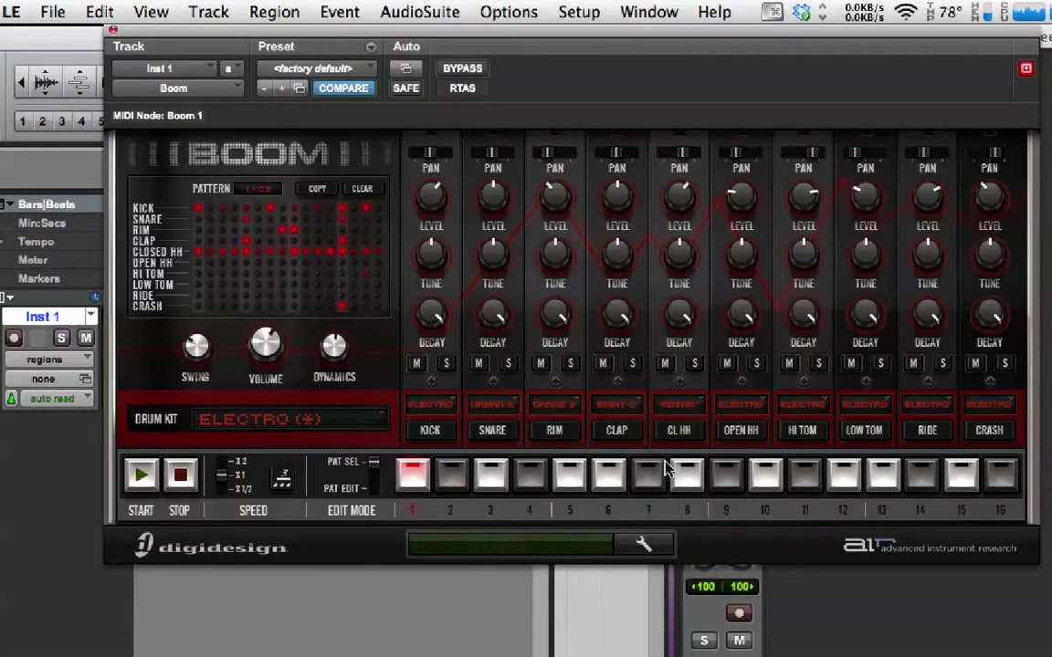
Audition the closed hi-hat, clap, rim, snare and kick sounds of the customised kit one after another
click(696, 429)
click(614, 429)
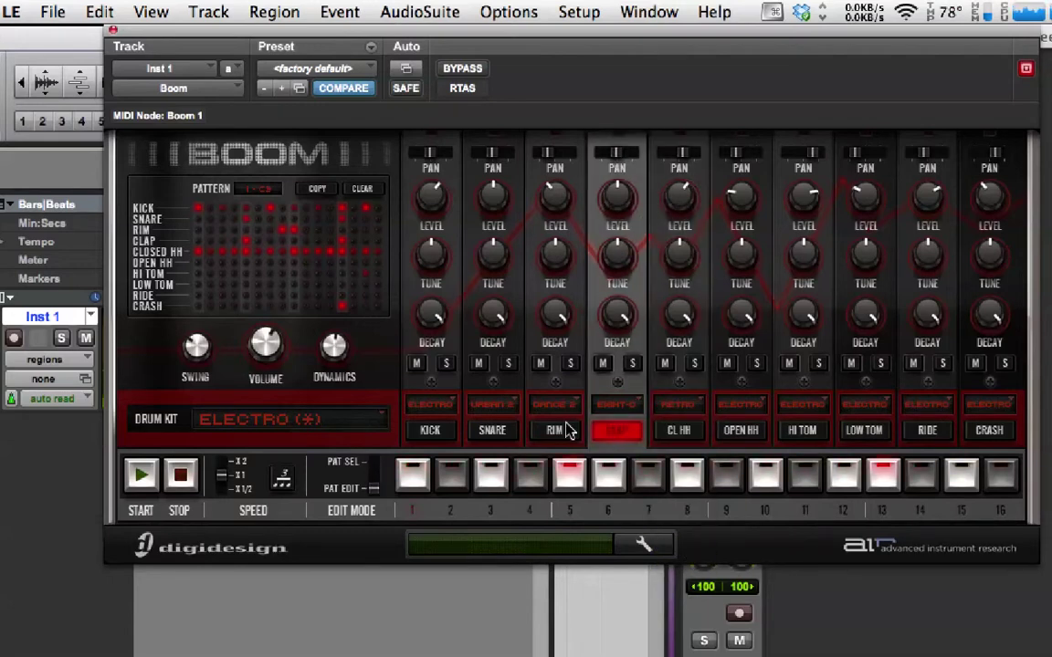
click(546, 430)
click(492, 430)
click(431, 430)
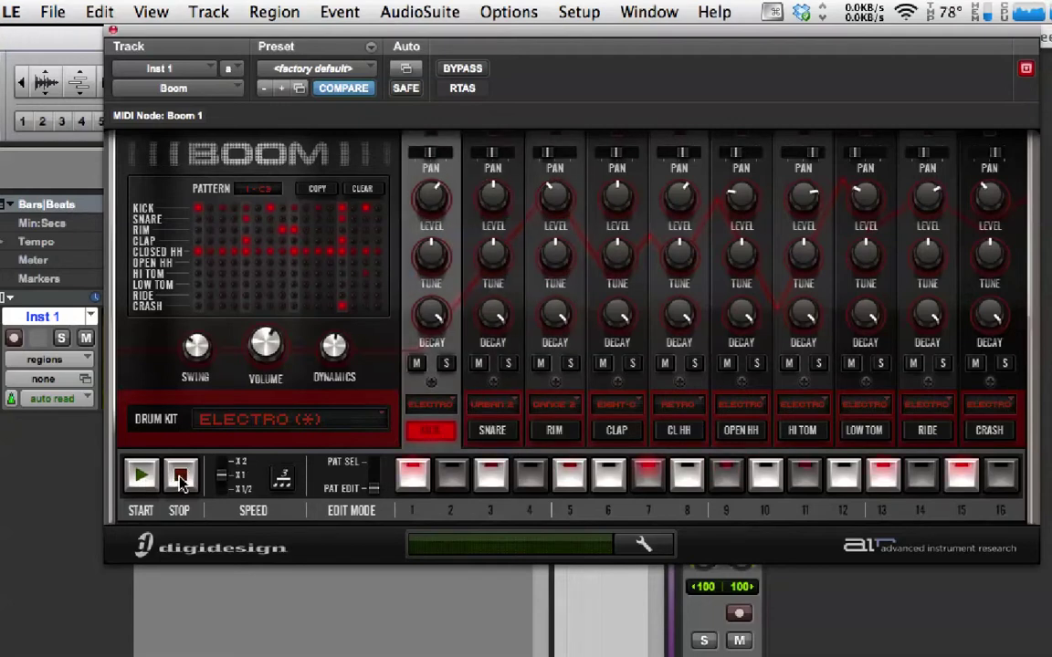
Return to pattern selection and look through the grids of patterns 1 to 6, ending on pattern 1
click(376, 468)
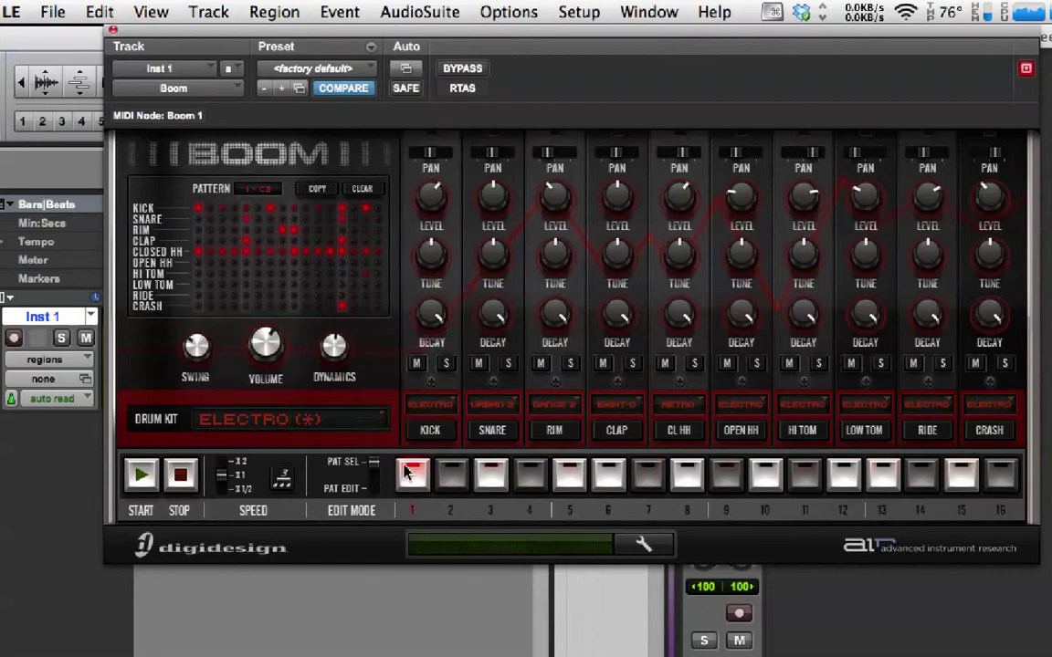
click(410, 472)
click(452, 473)
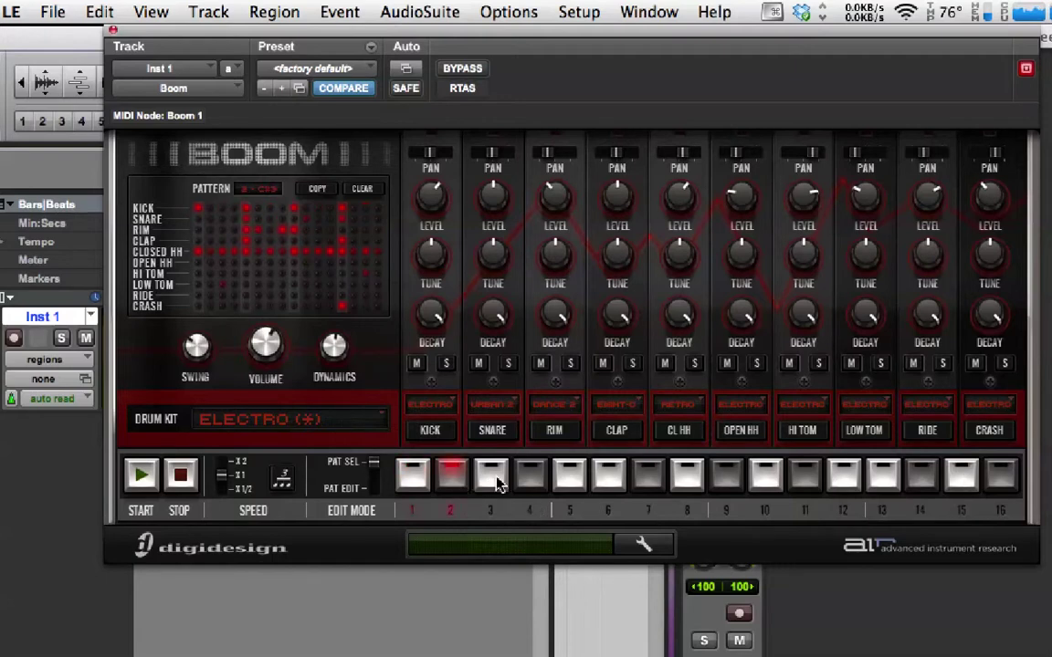
click(490, 473)
click(531, 473)
click(569, 473)
click(608, 473)
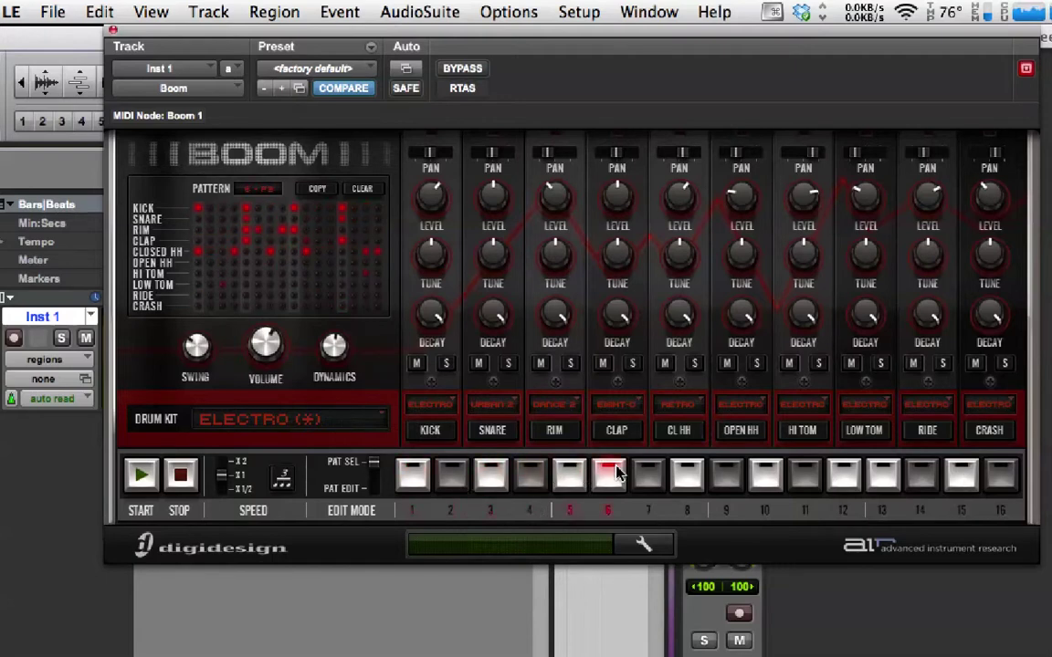
click(412, 473)
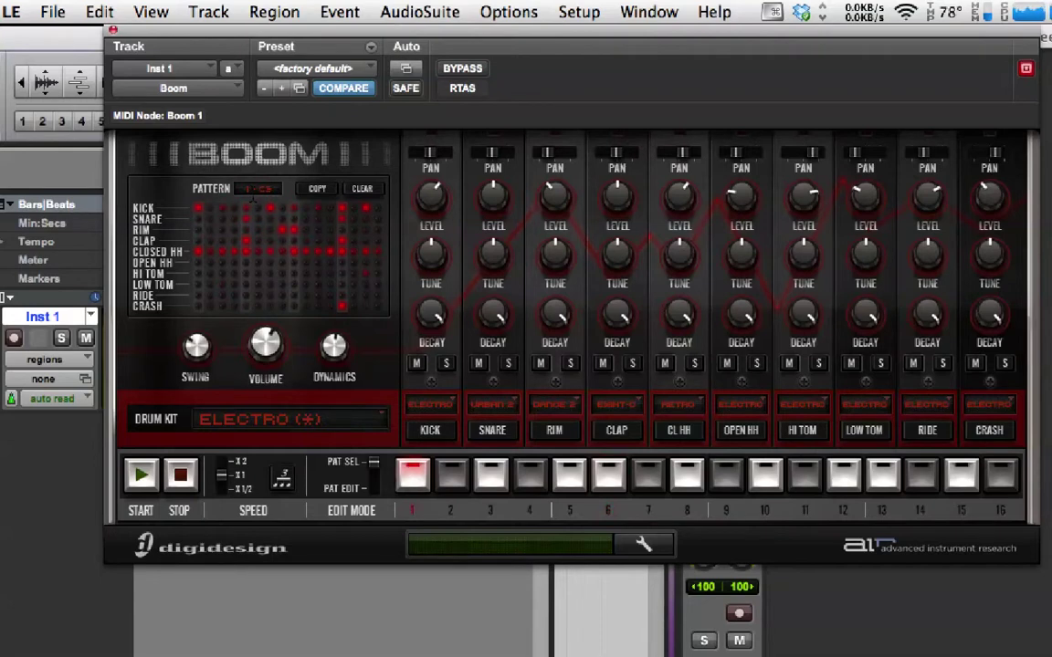
click(456, 474)
click(491, 475)
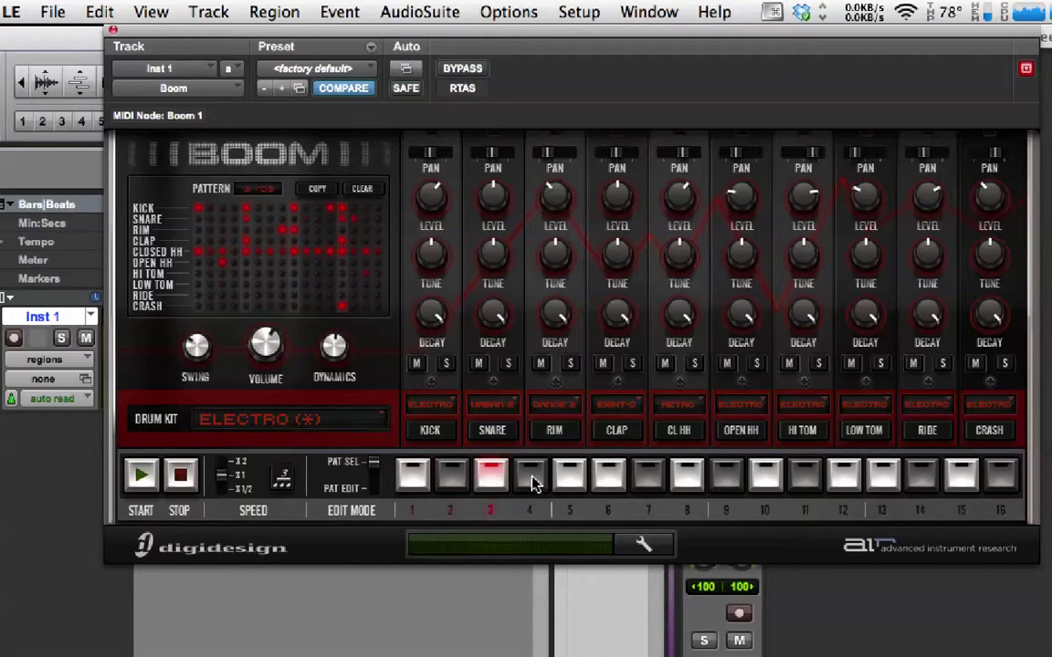
click(532, 477)
click(570, 475)
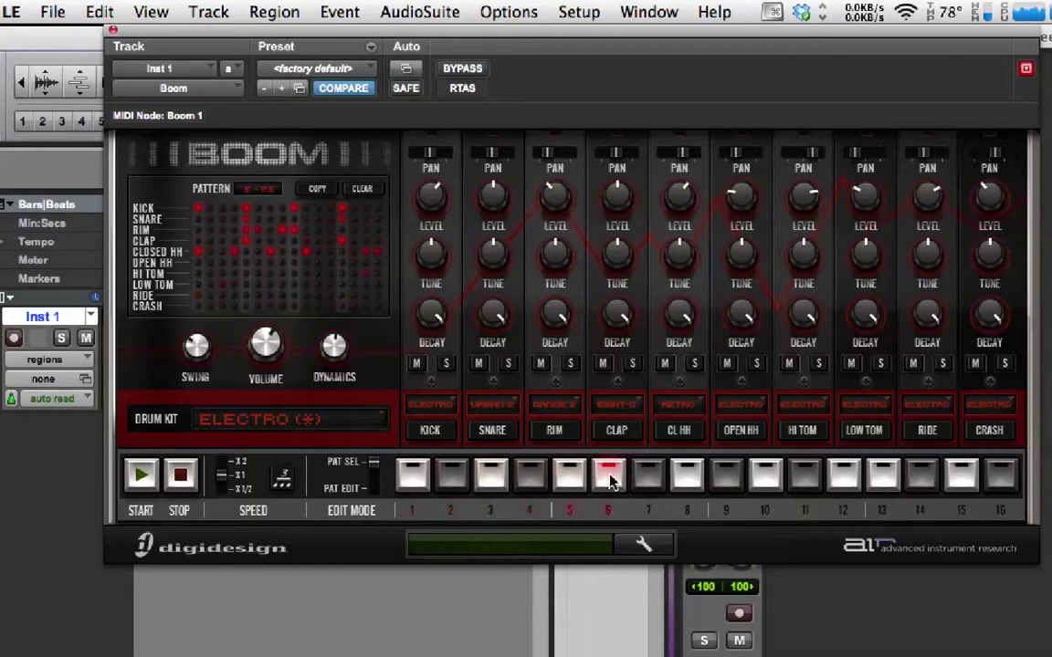
click(413, 473)
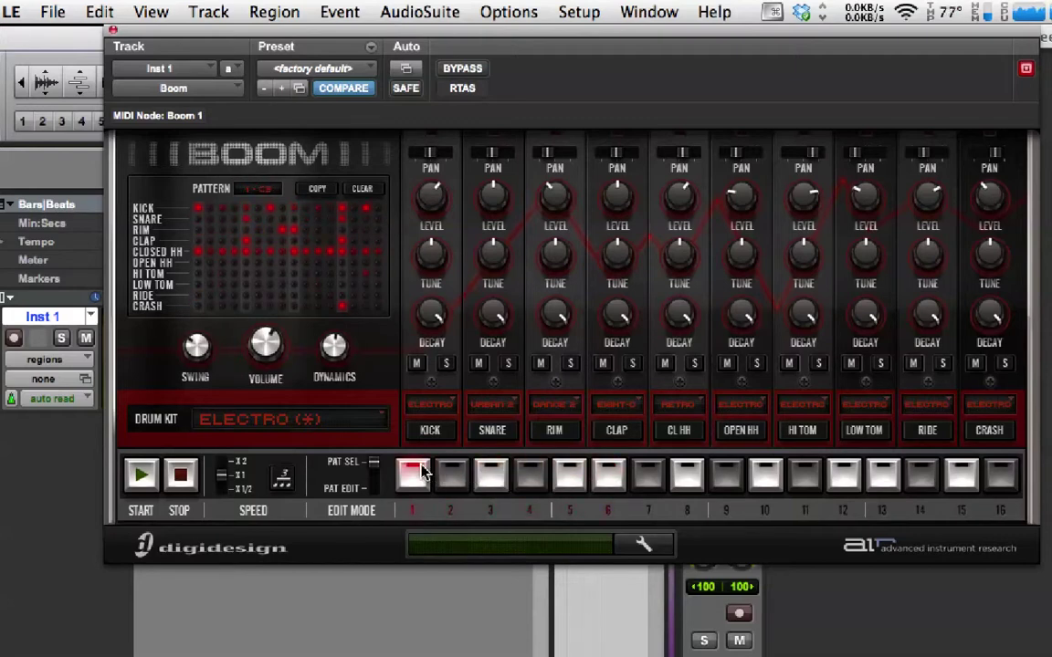
Play the drum machine, switching from pattern 1 to pattern 2 and back to pattern 1
key(space)
click(451, 472)
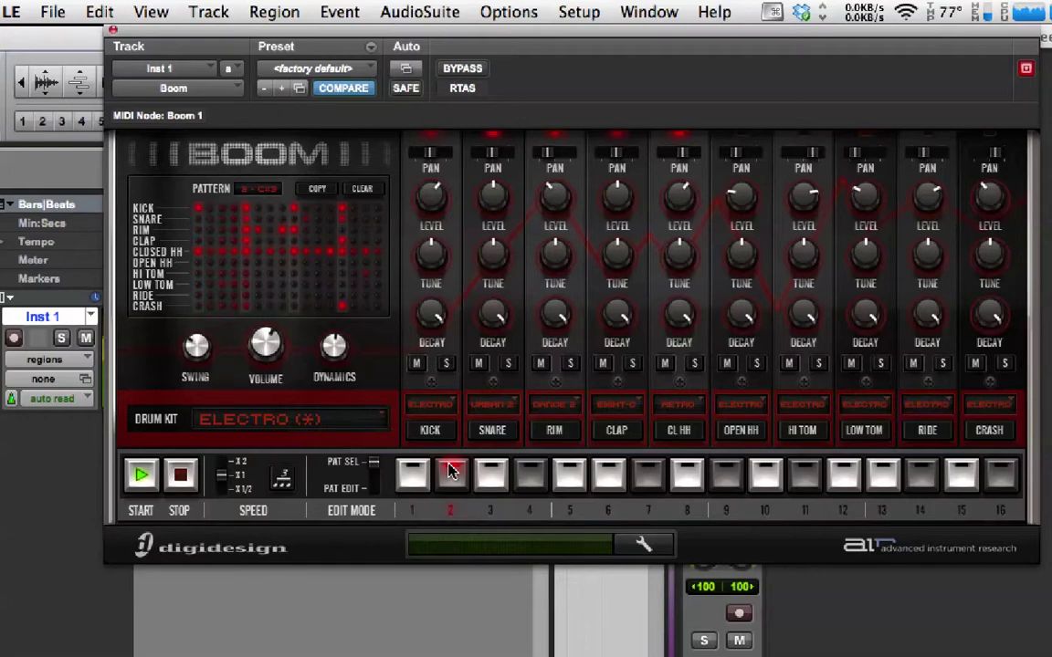
click(412, 473)
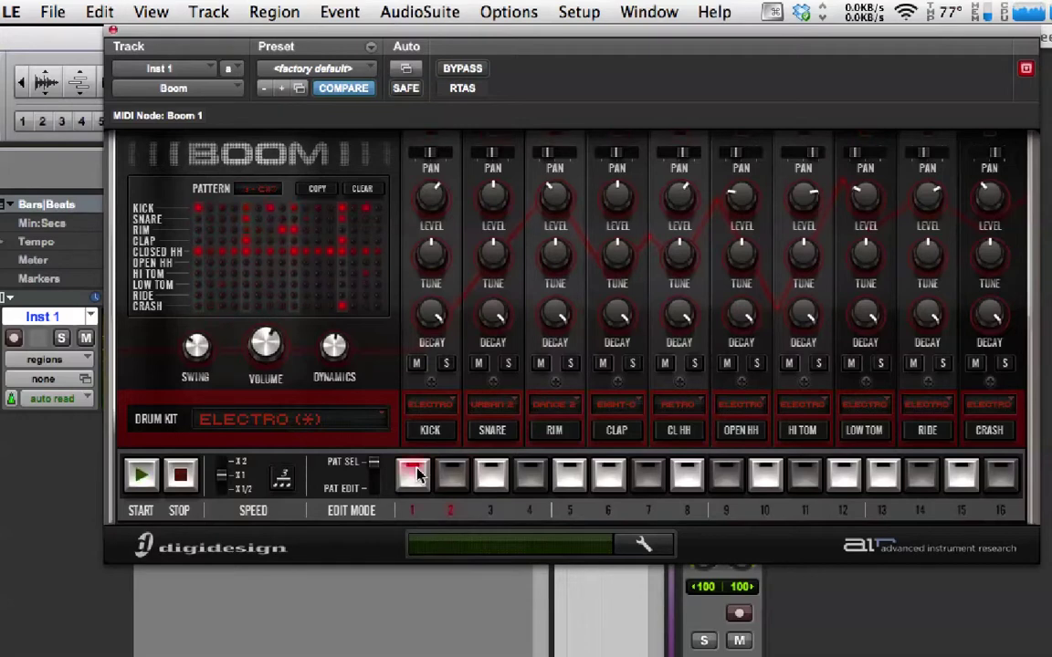
Clear pattern 1, program kick hits on steps 1, 9 and 11, and start playback
click(375, 471)
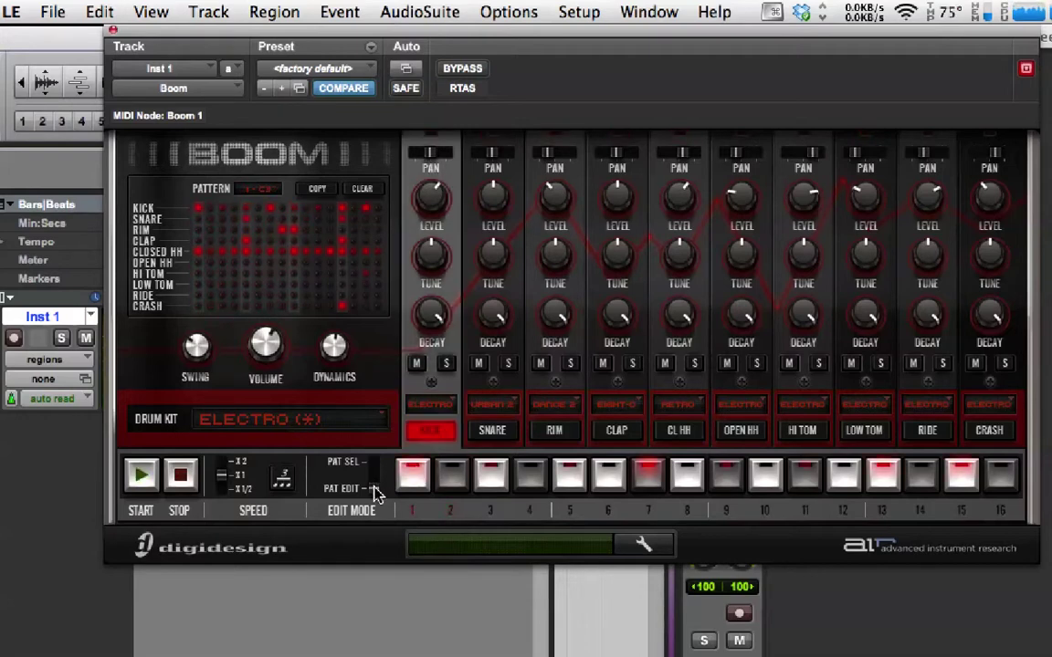
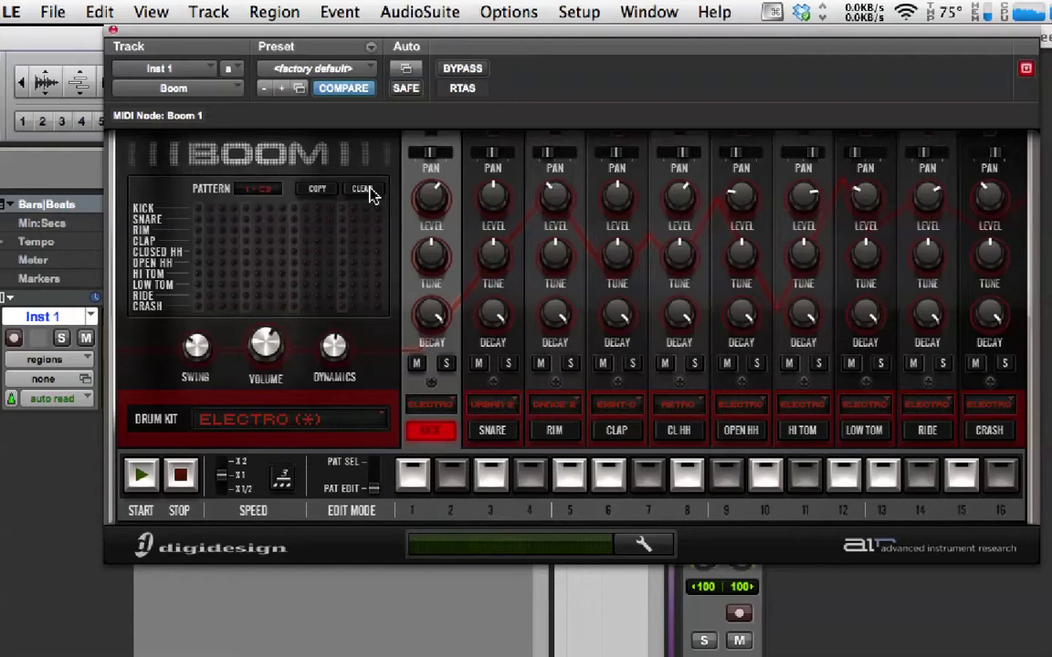
click(412, 483)
click(726, 478)
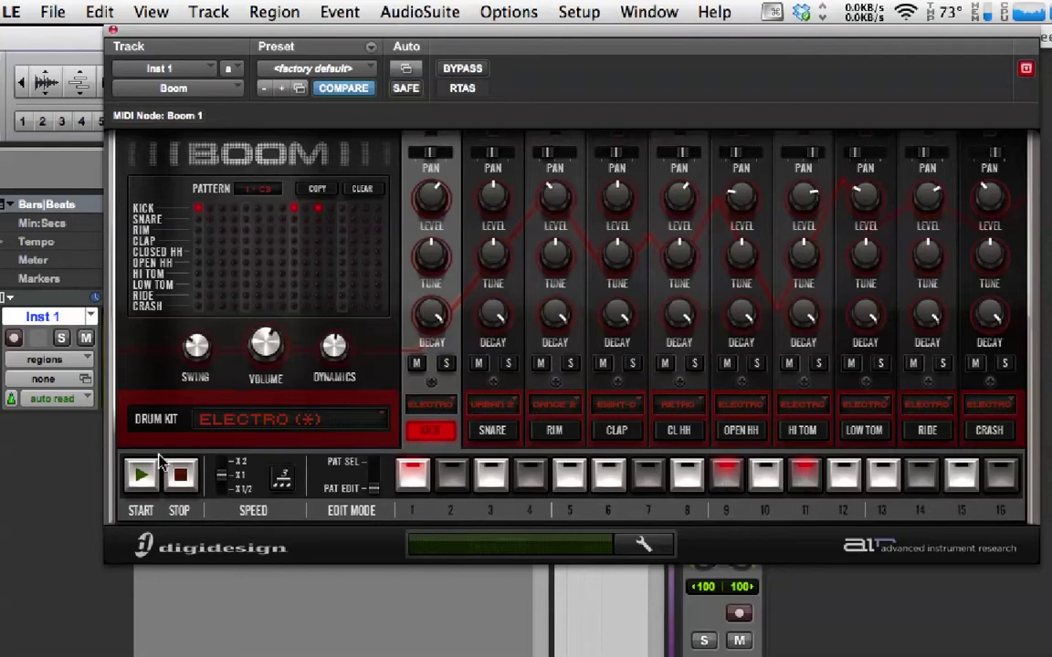
click(140, 486)
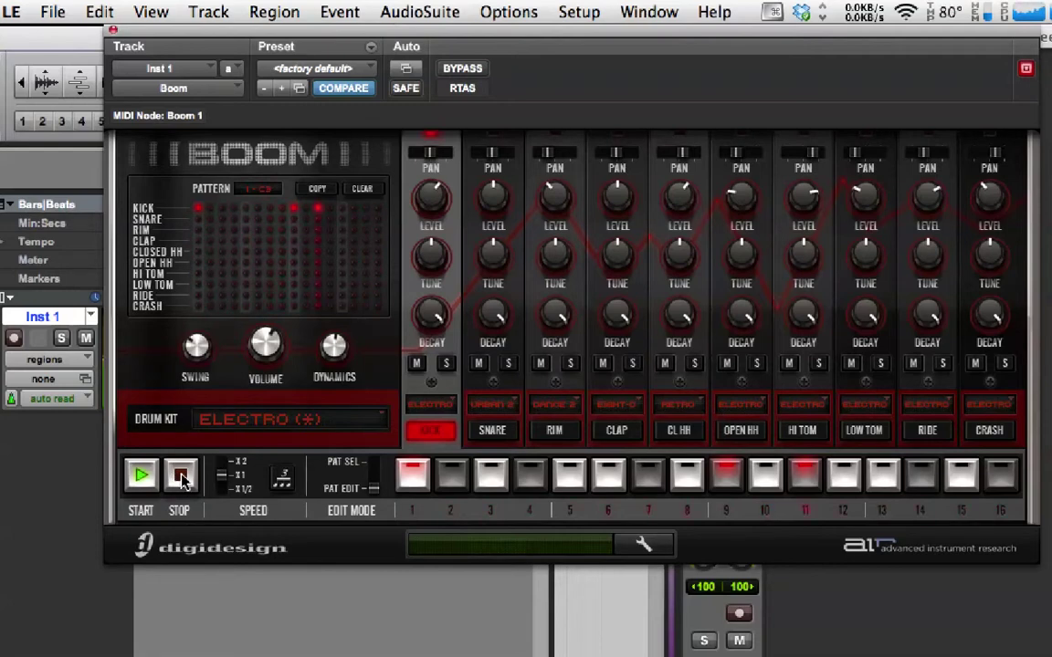
Add snare hits on steps 5 and 13 of pattern 1 while it plays
click(495, 431)
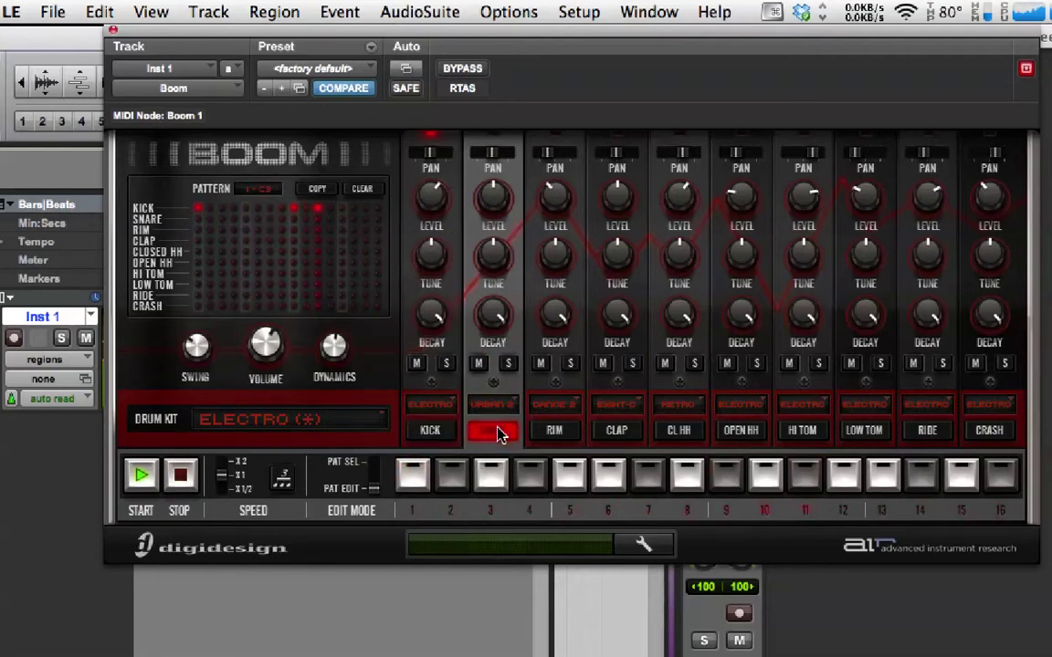
click(569, 473)
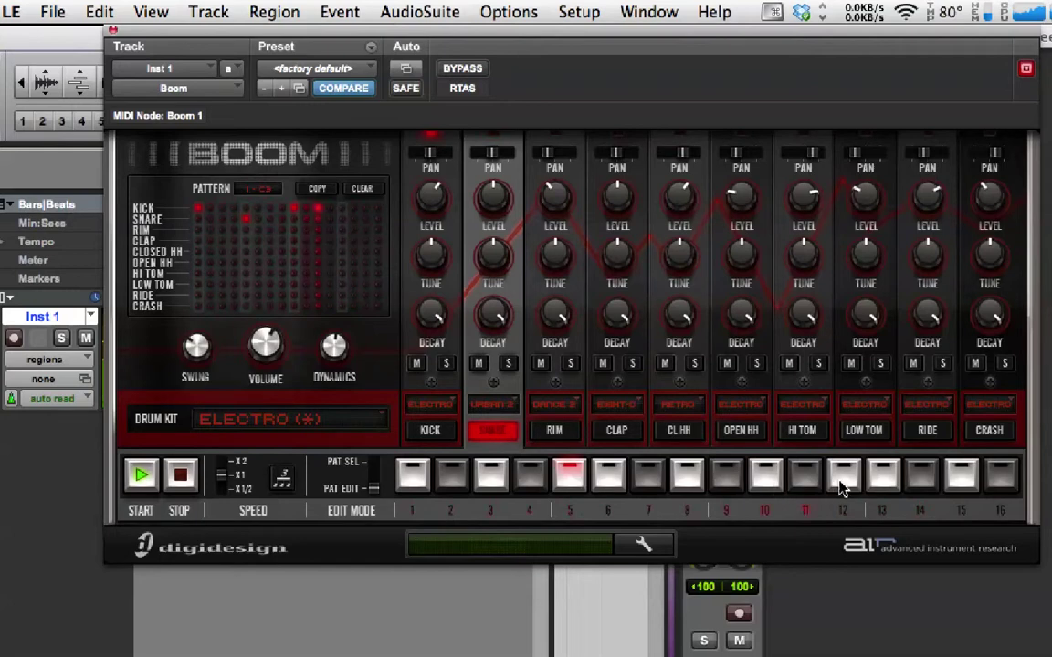
click(887, 487)
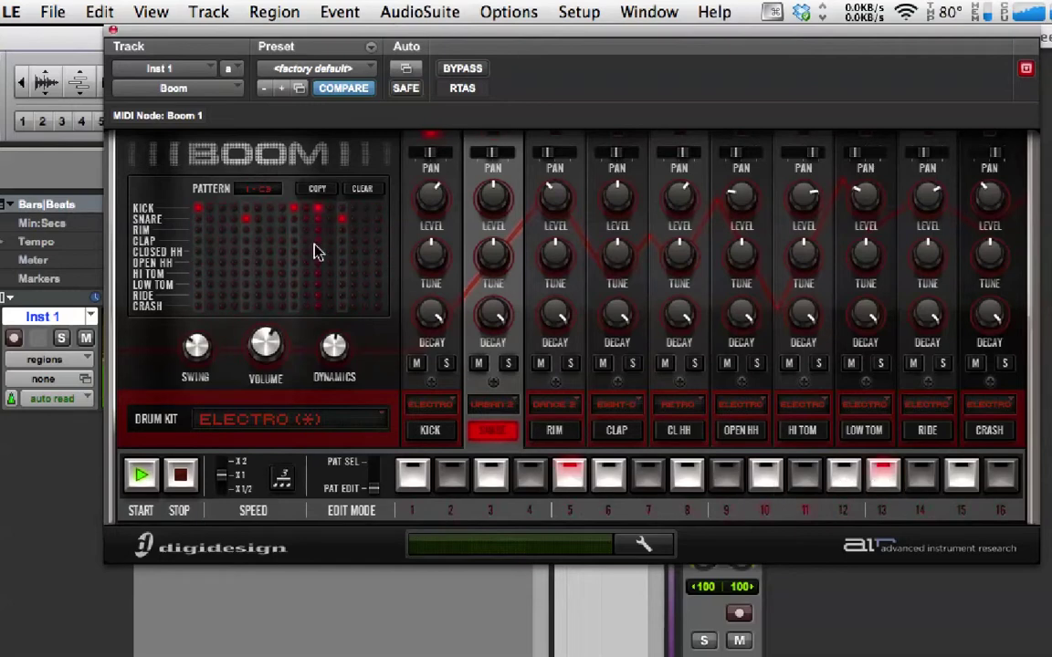
Program the closed hi-hat on every odd step of pattern 1, from step 1 to step 15
click(687, 434)
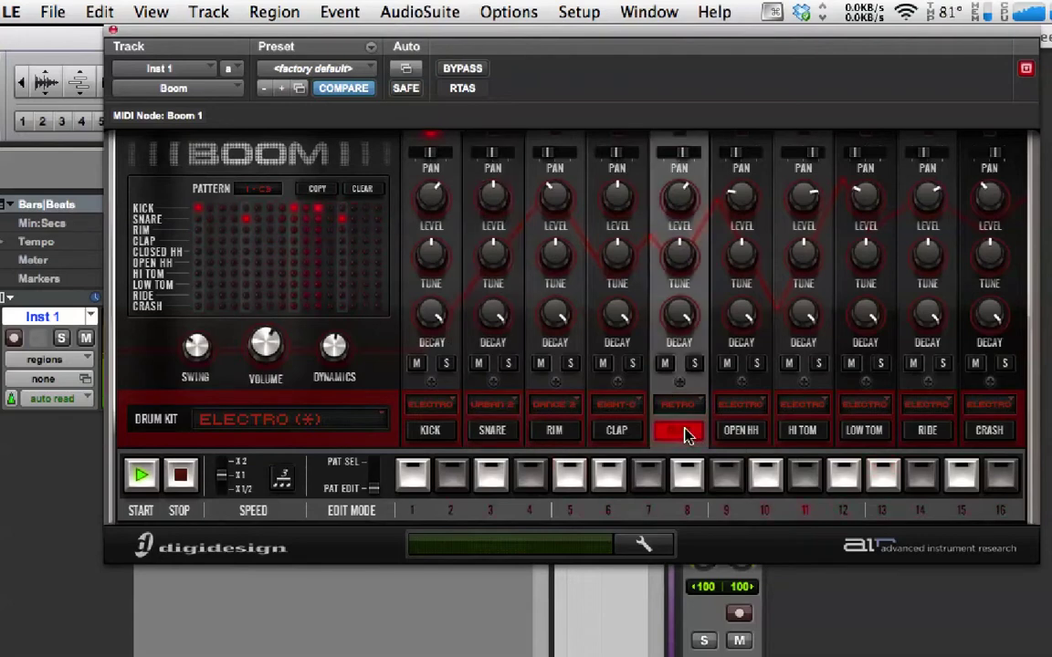
click(415, 475)
click(492, 477)
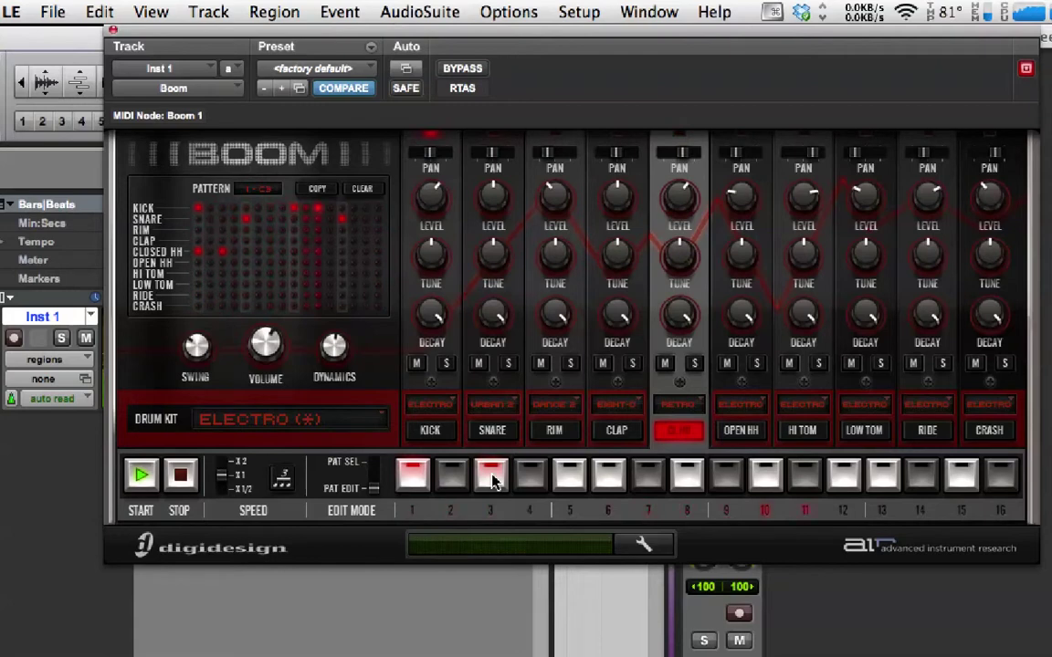
click(569, 476)
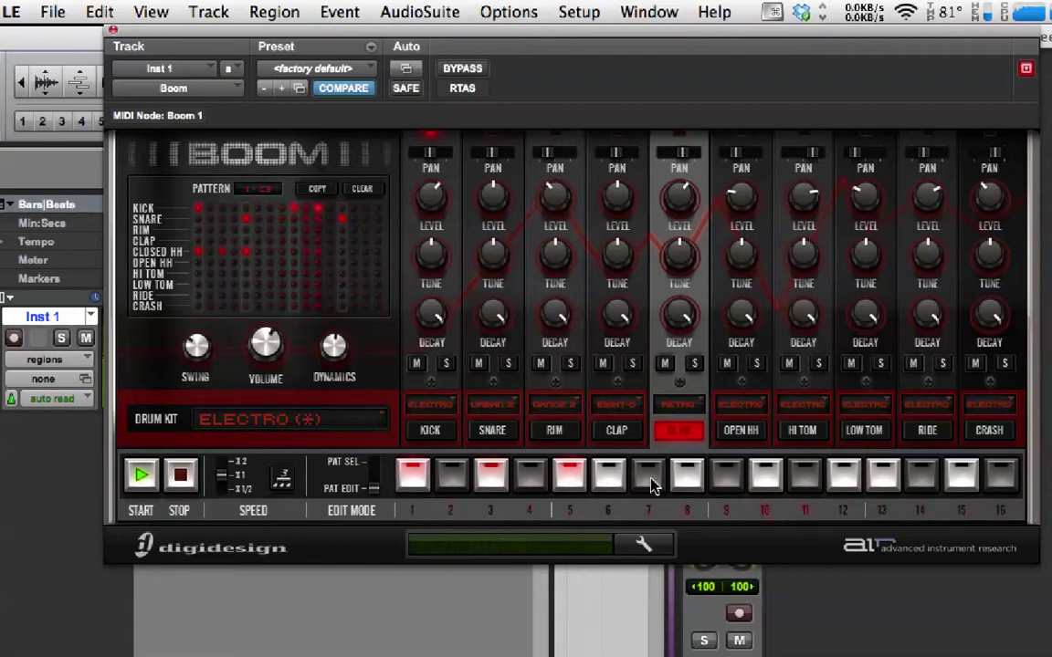
click(727, 475)
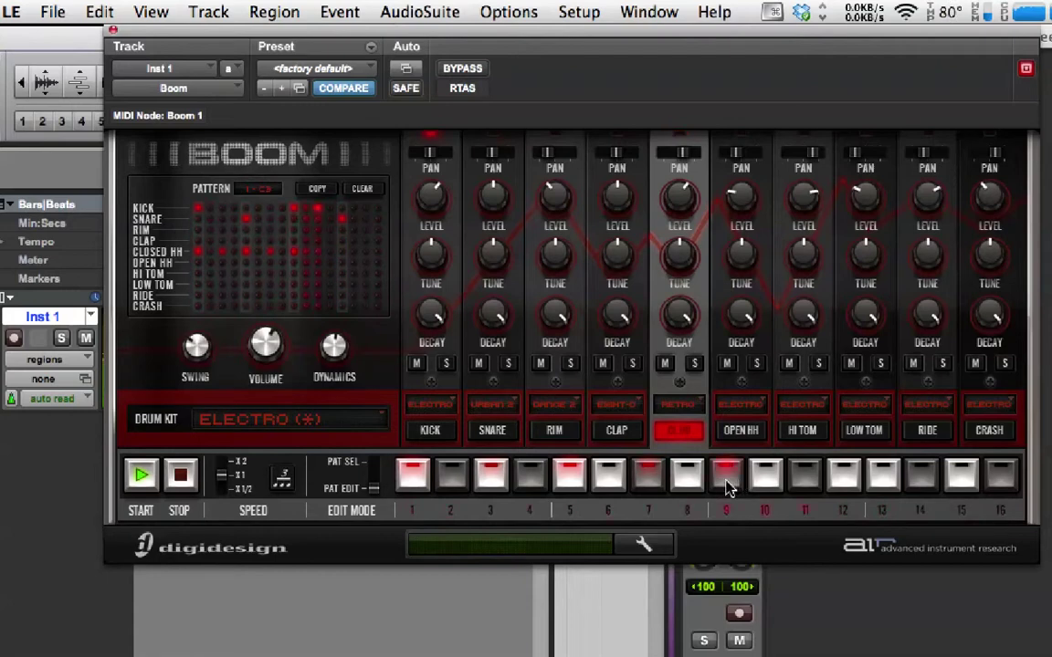
click(805, 474)
click(882, 475)
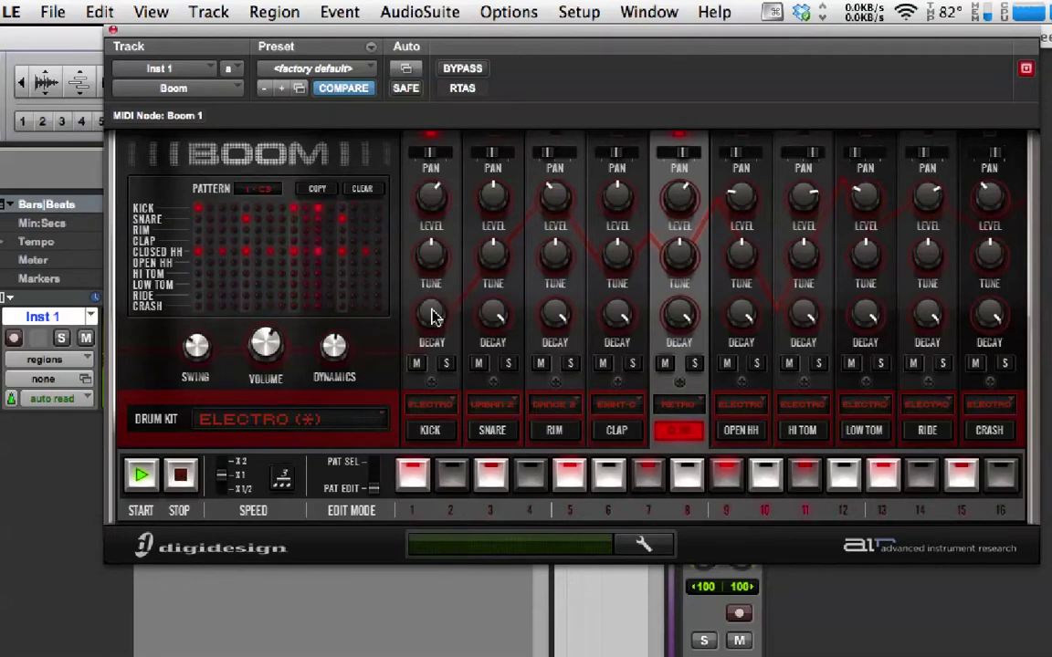
Shorten the kick's decay while the pattern plays, and stop playback
mouse_move(438, 351)
drag(438, 351, 488, 340)
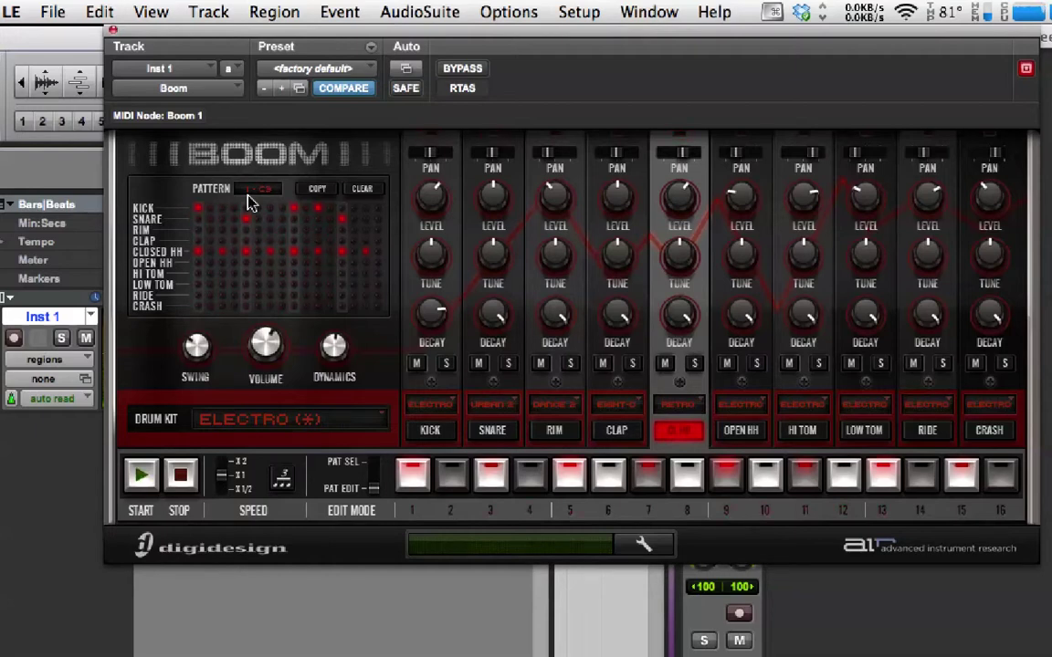
Copy pattern 1 into pattern 2 and add kick hits on steps 3 and 15 of the copy
click(317, 200)
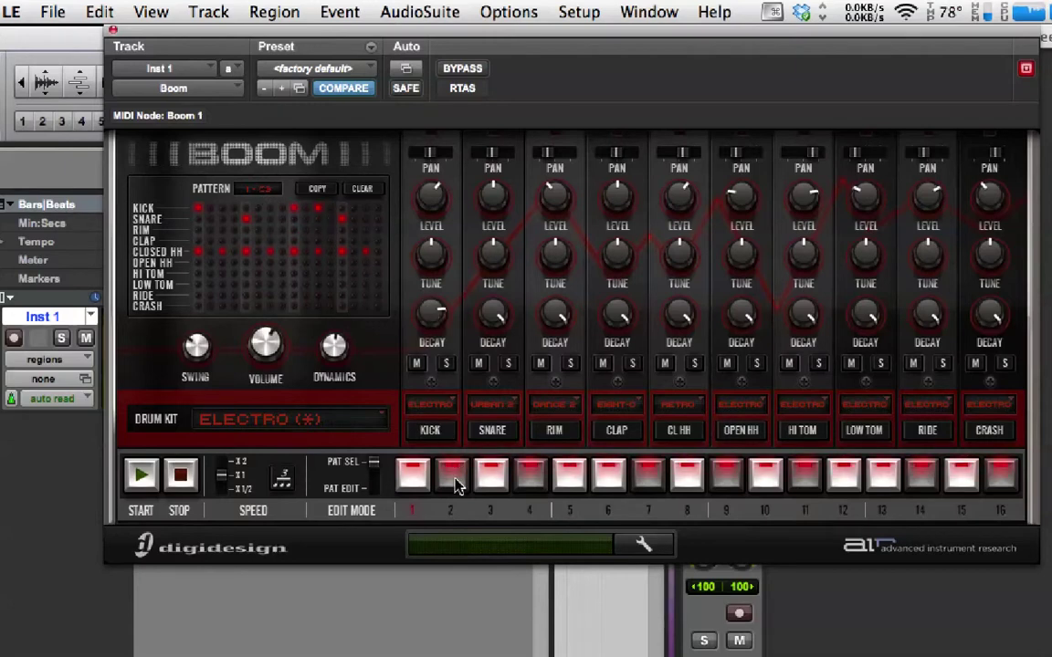
click(456, 484)
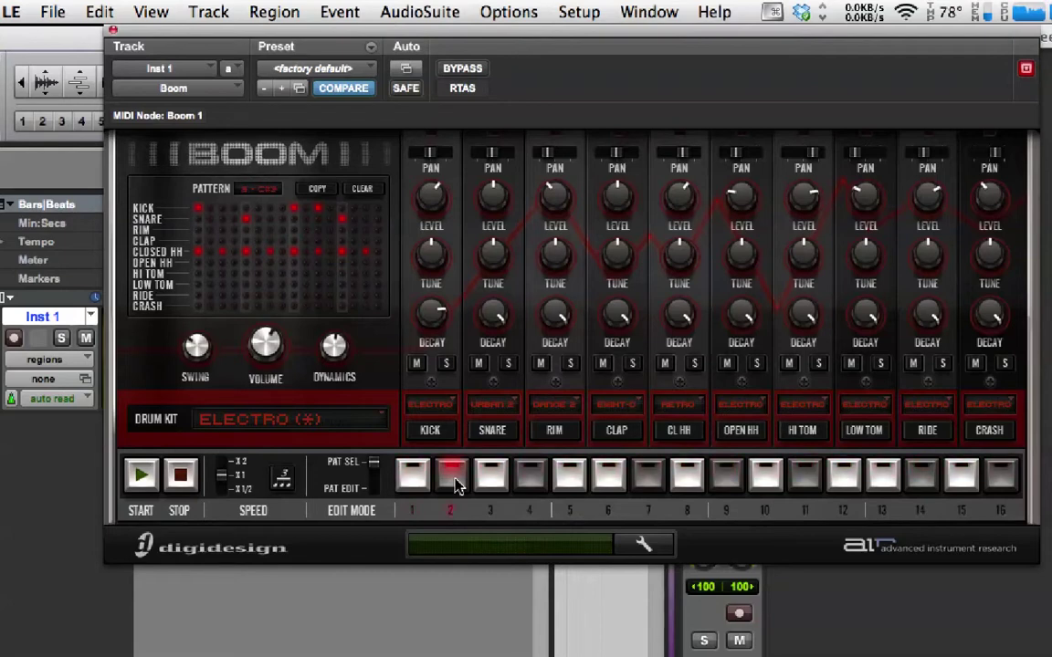
click(373, 489)
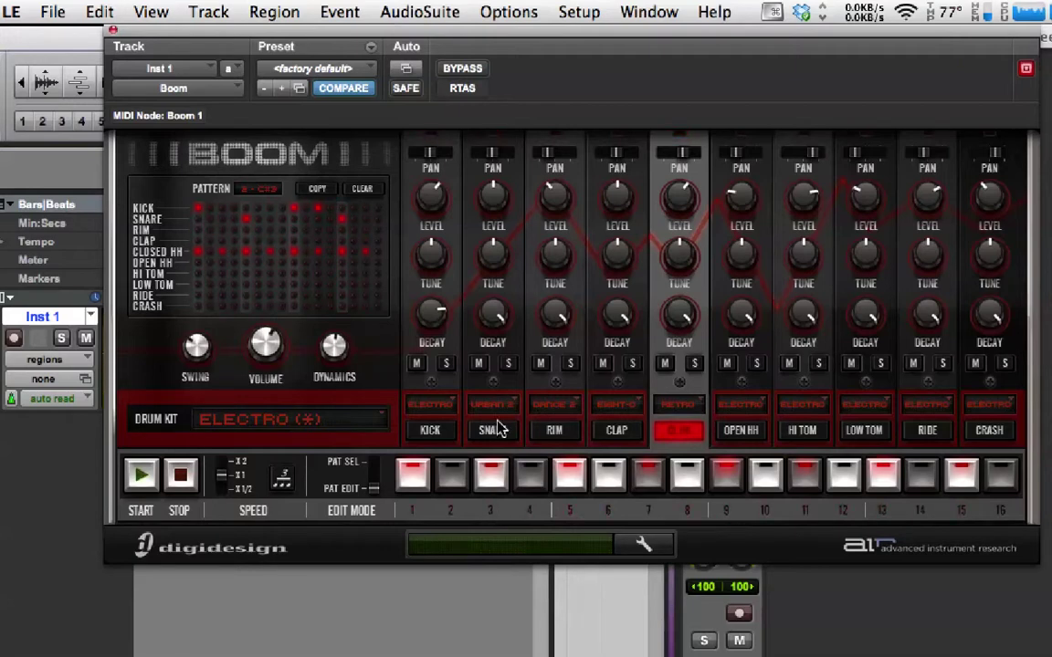
click(431, 434)
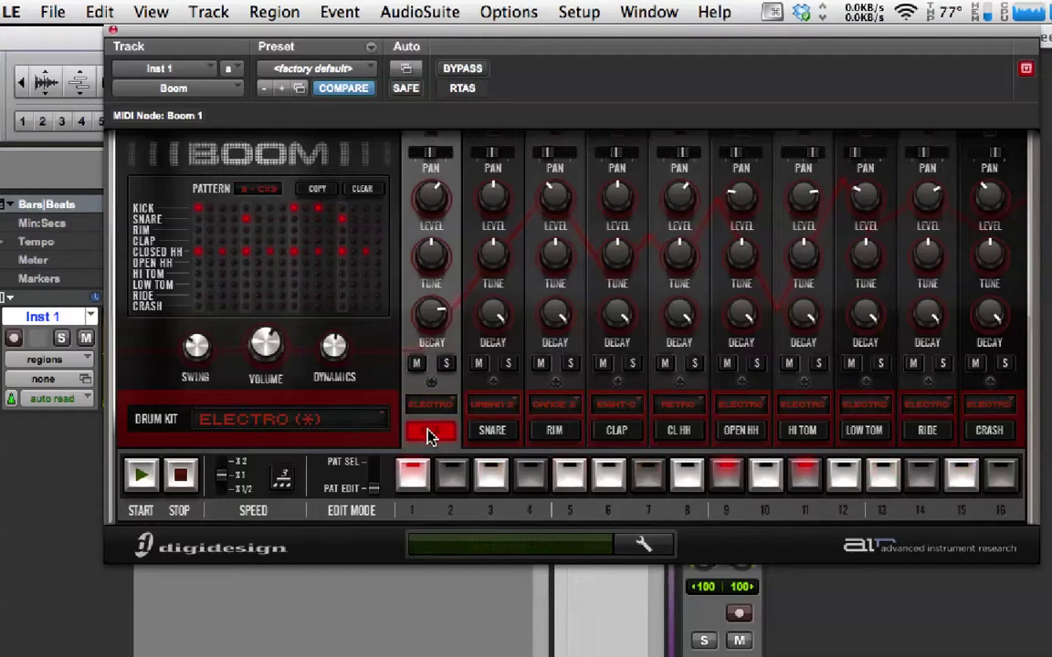
click(968, 479)
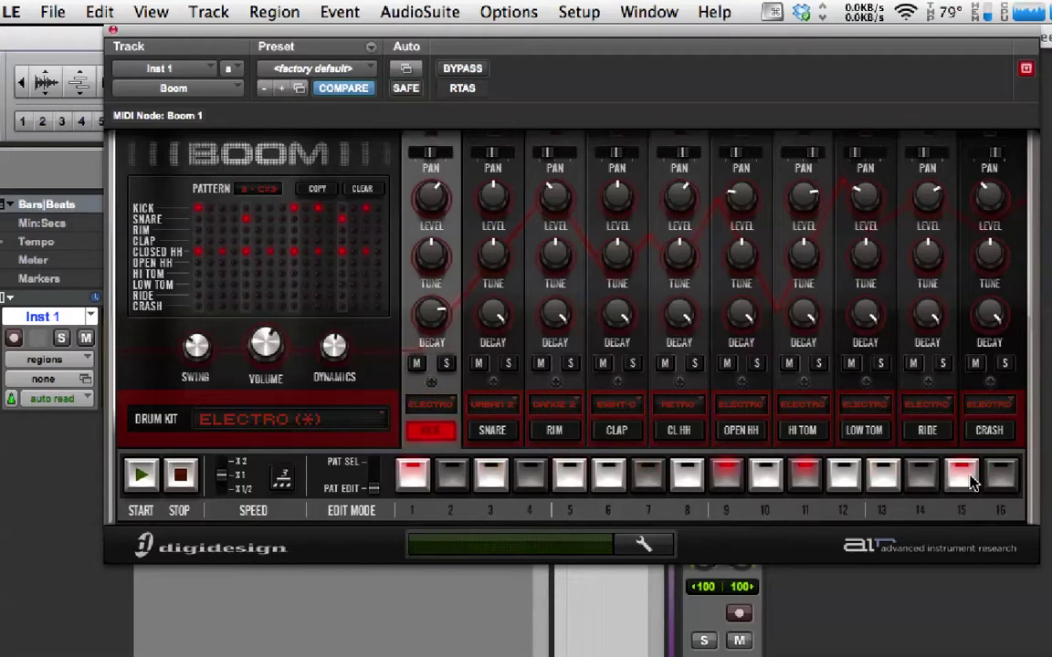
click(491, 475)
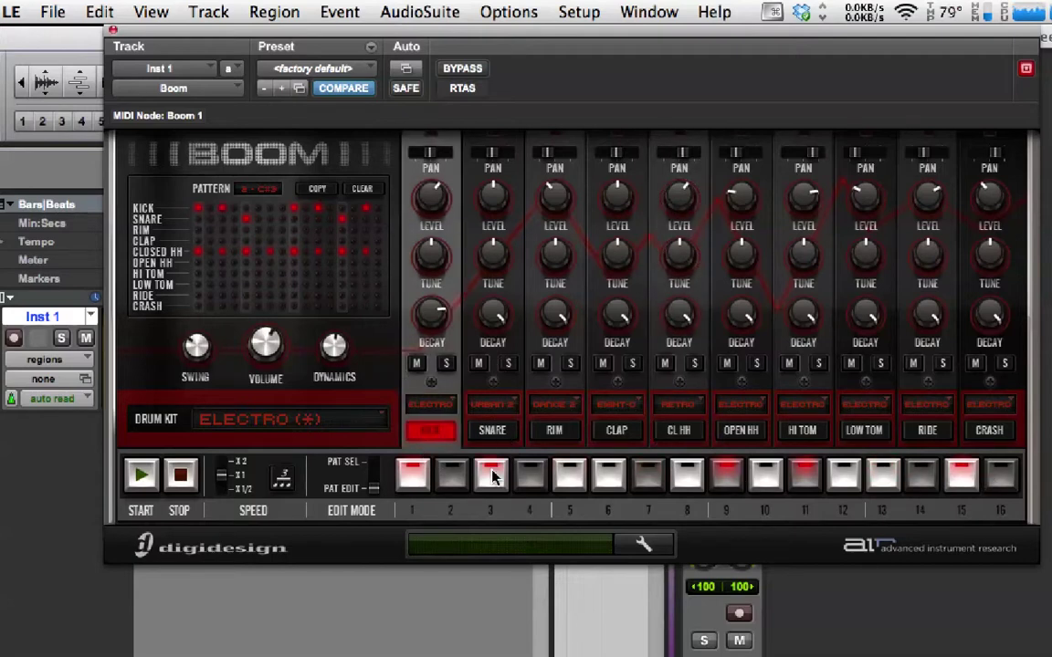
Play pattern 2, add an open hi-hat hit on step 15, and stop playback
click(143, 474)
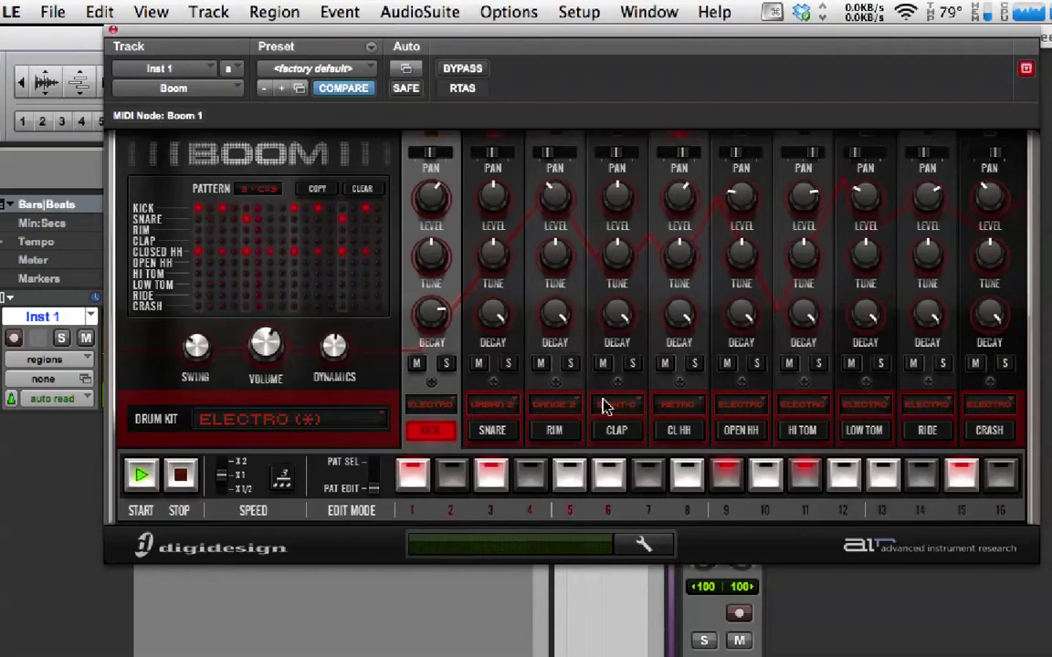
click(751, 431)
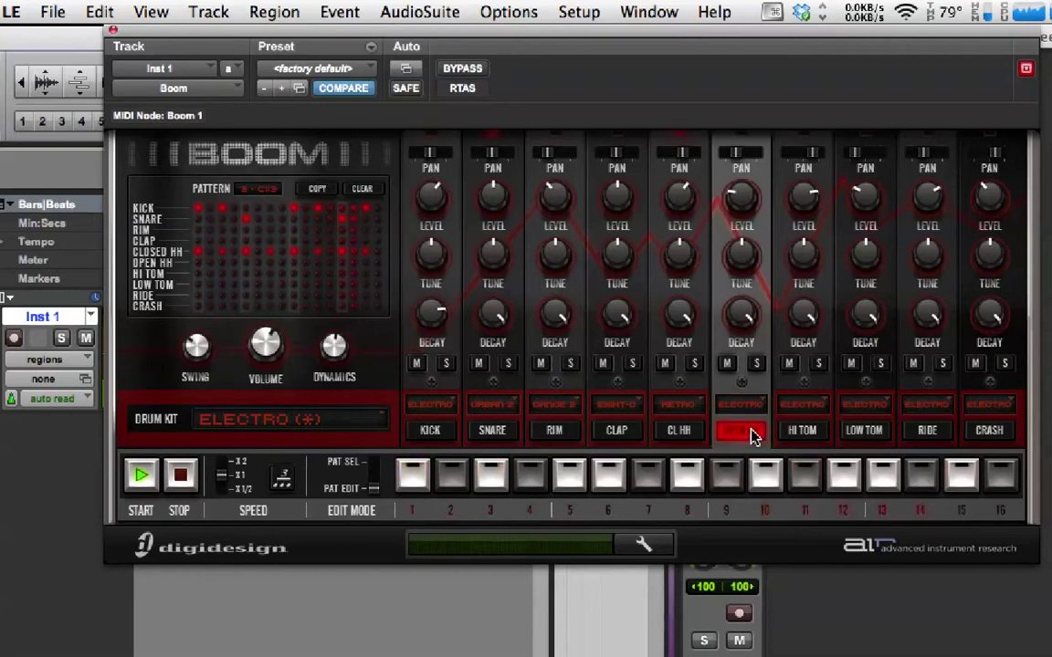
click(922, 479)
click(921, 479)
click(962, 477)
click(177, 477)
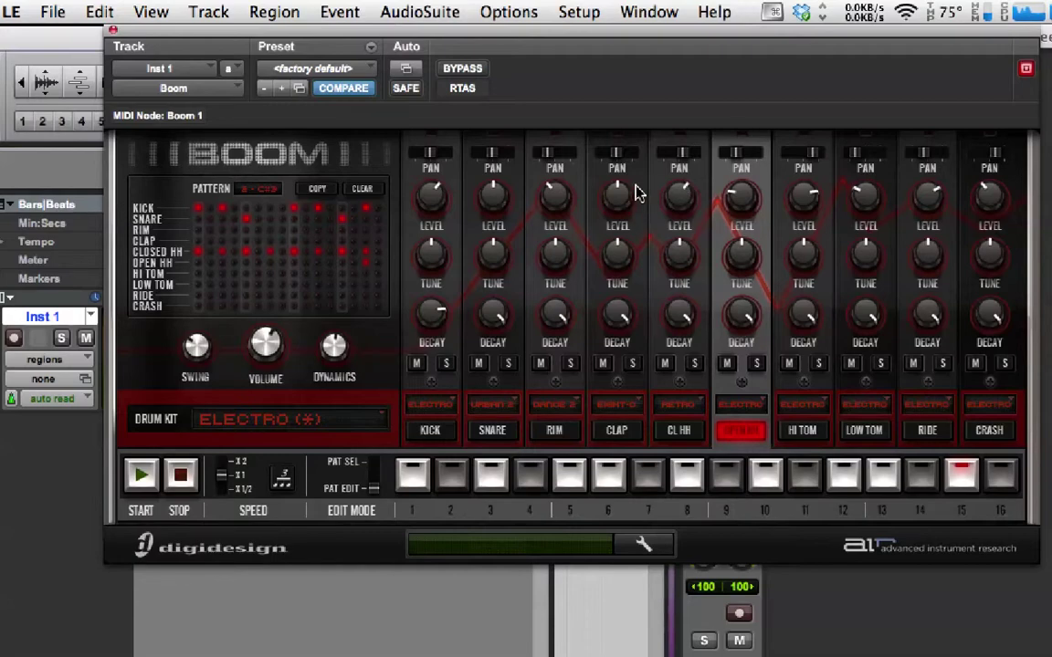
key(super+Tab)
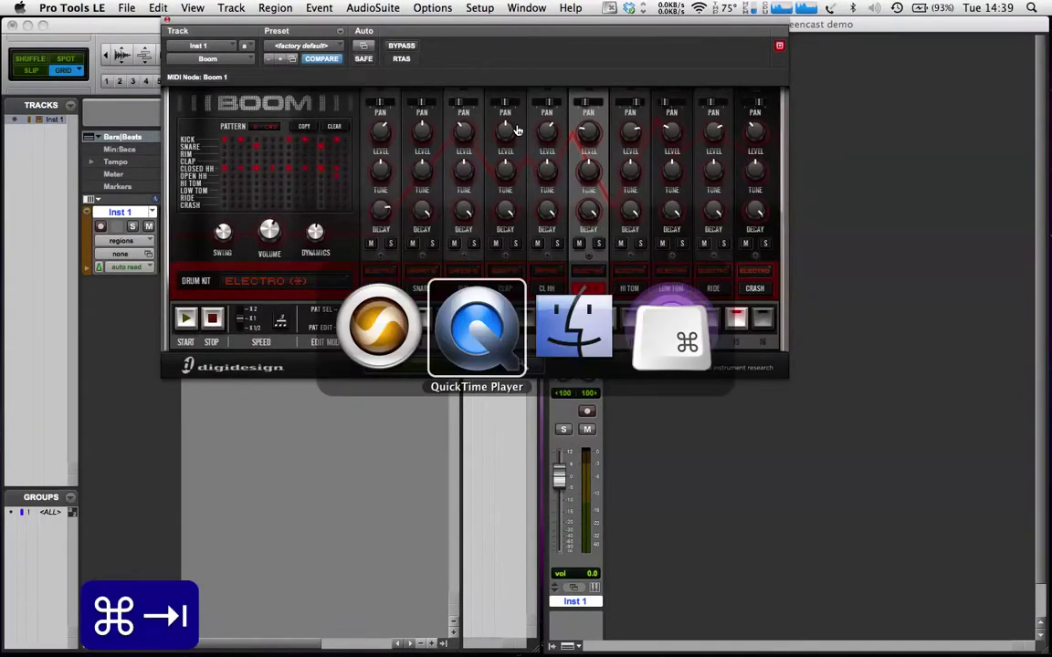